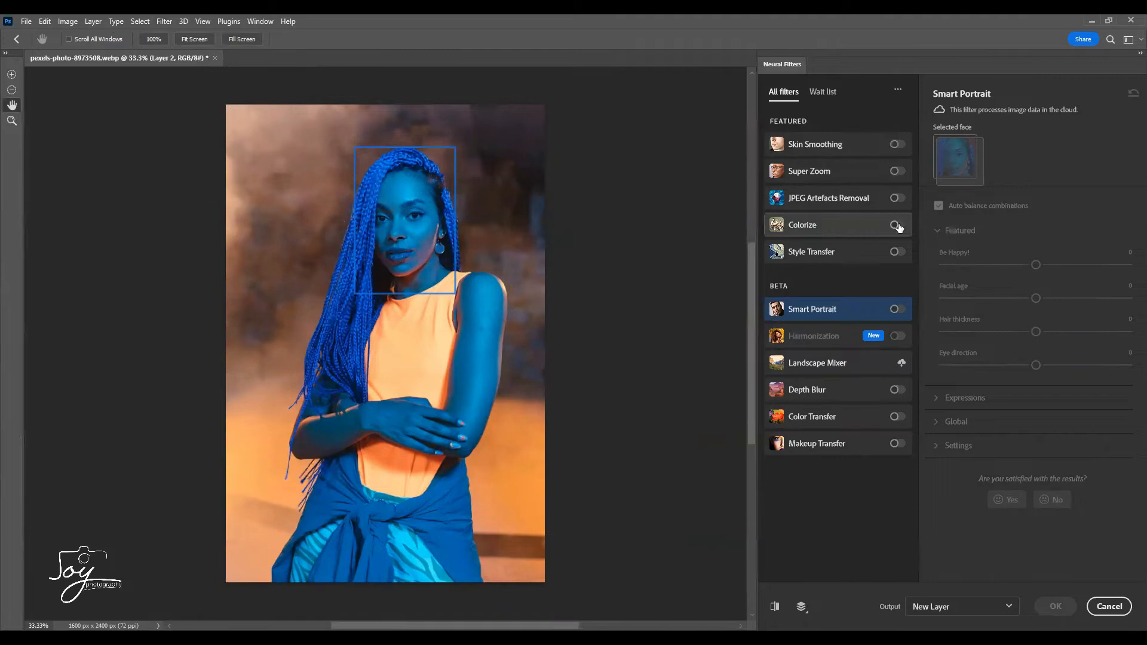
Step: Enable the Colorize neural filter and add white (ffffff) focus colour points on the reddish forearm
scroll(997, 471, down, 1)
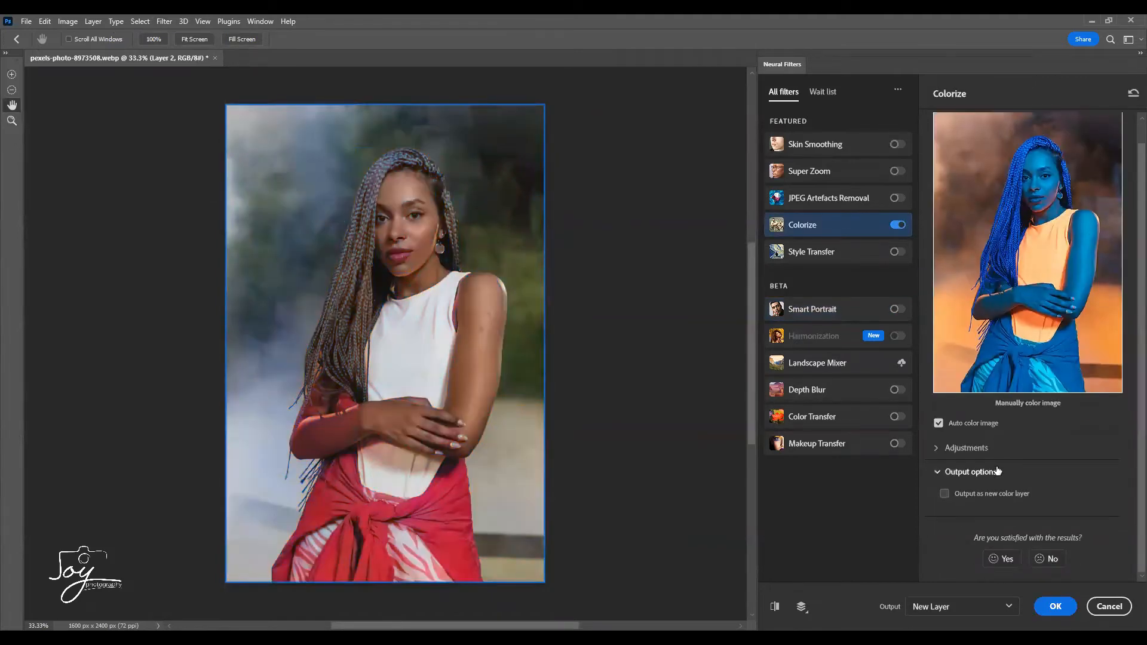
click(983, 299)
drag(614, 296, 604, 145)
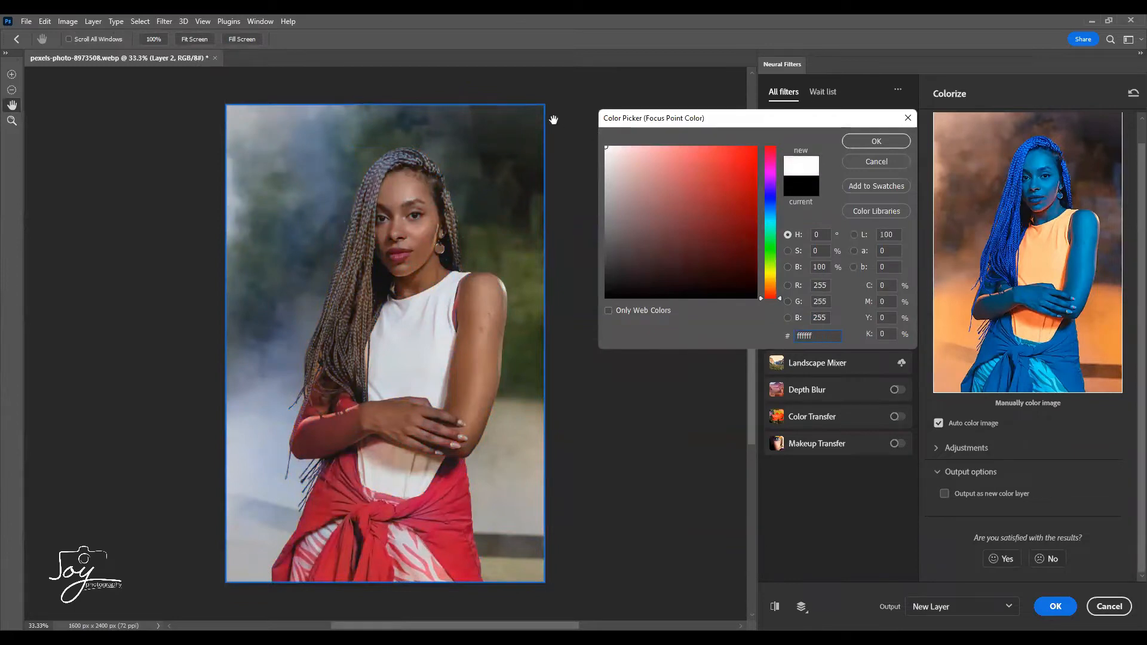
click(875, 142)
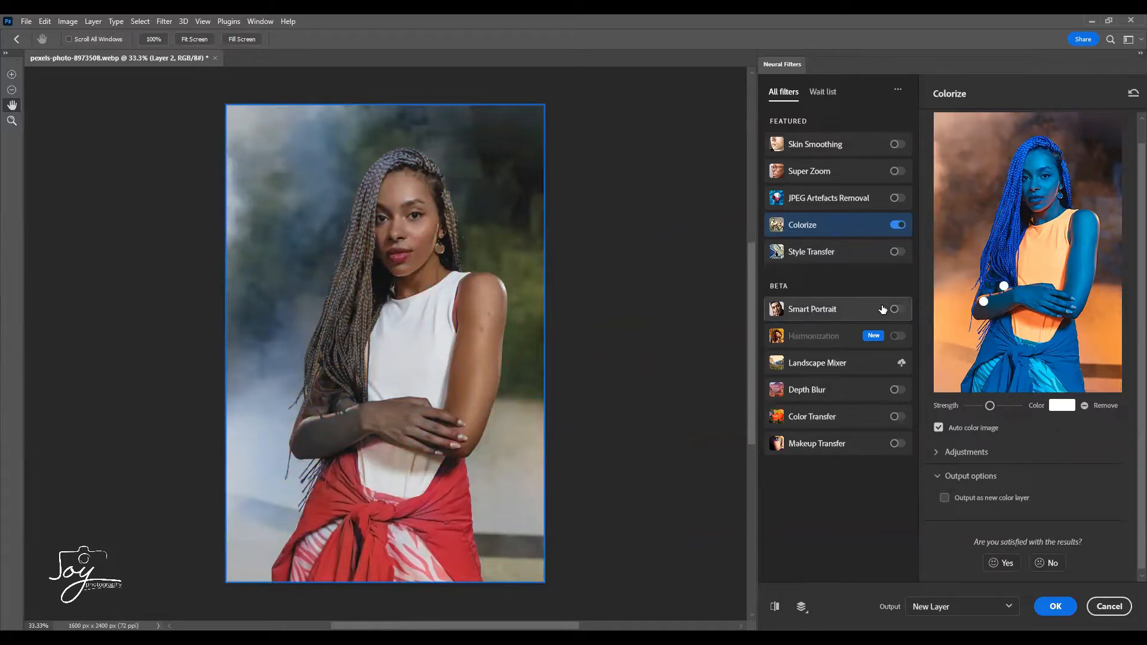
Step: Set Colorize to output as a new color layer, compare with the original, and apply the filter
click(947, 499)
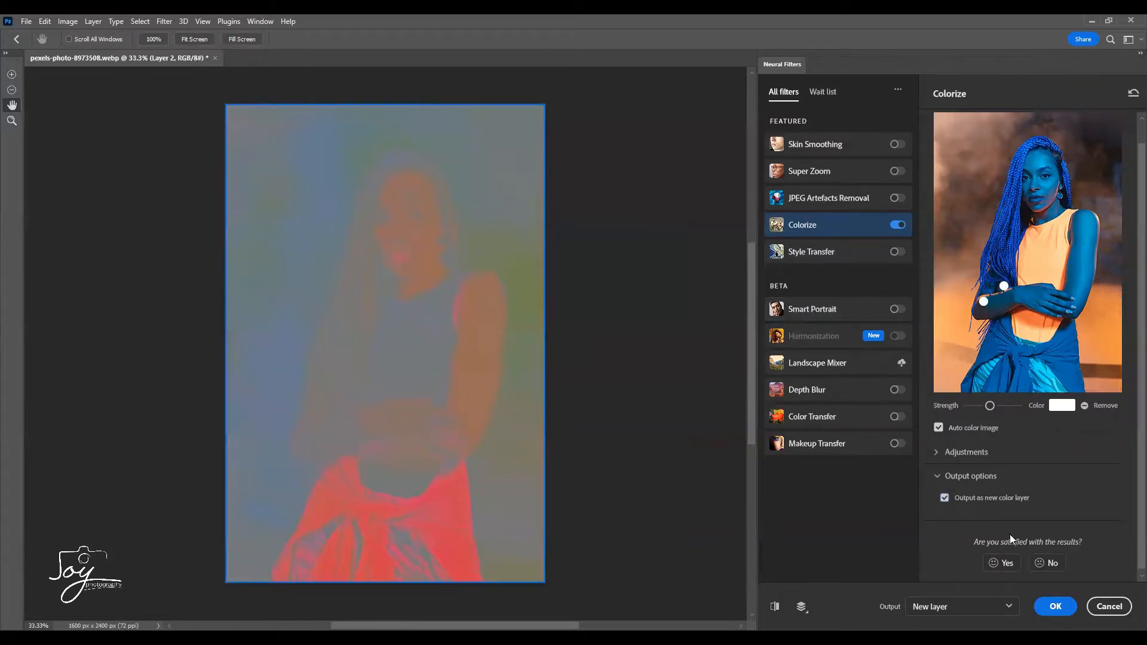
click(775, 607)
click(775, 607)
click(1067, 607)
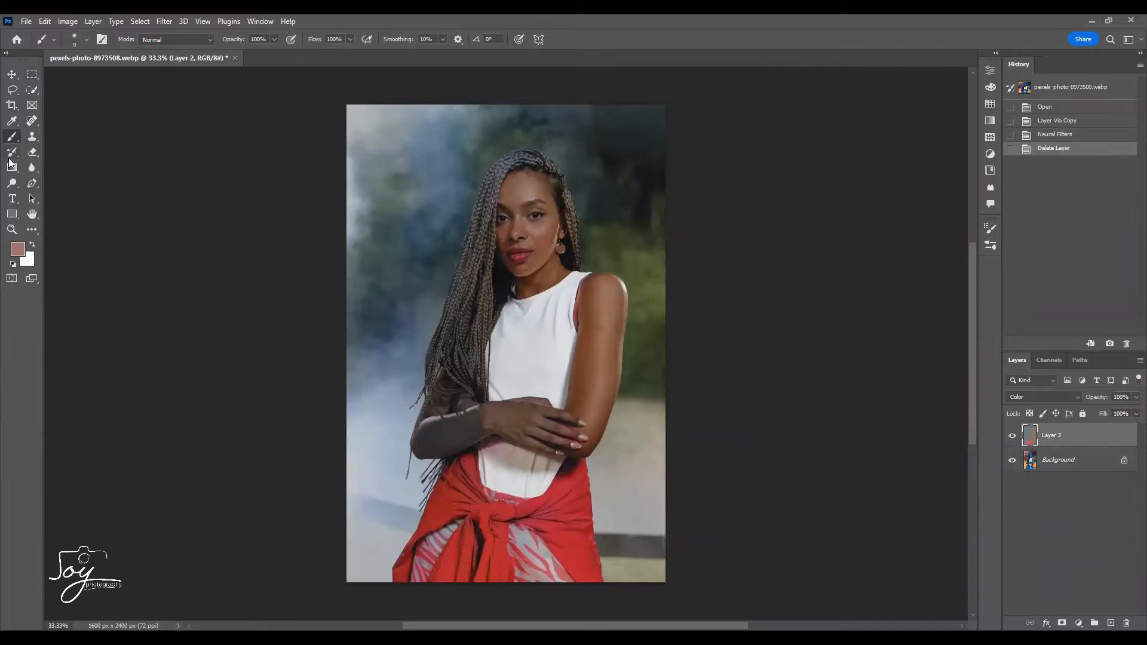
Step: Set the Eyedropper to sample from Current & Below
key(i)
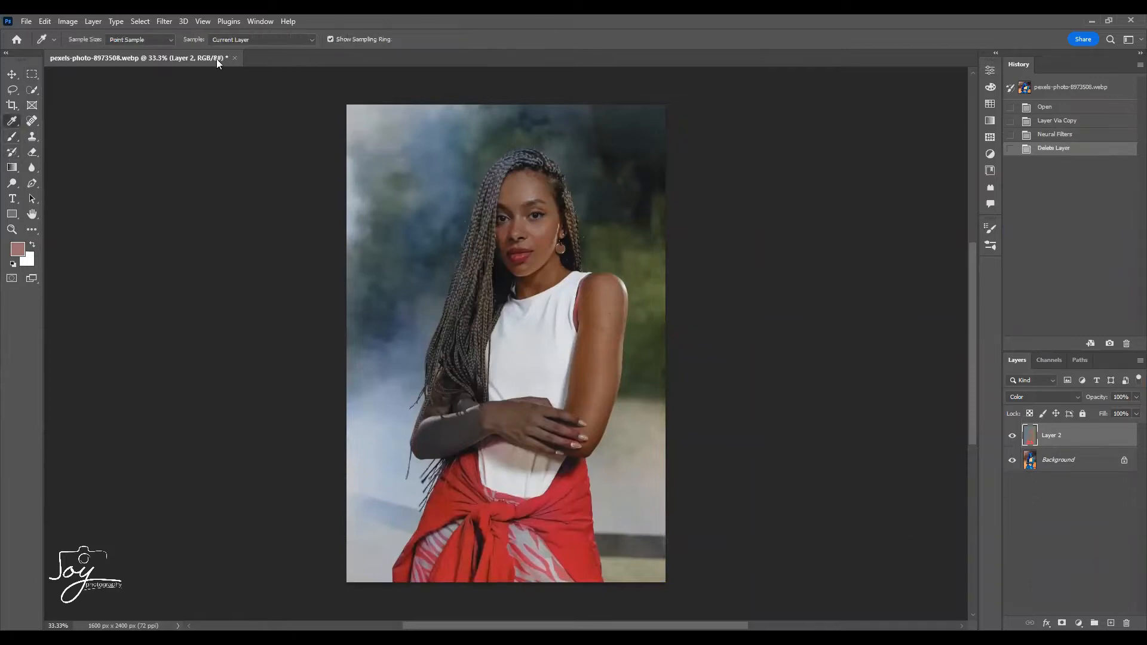
click(264, 38)
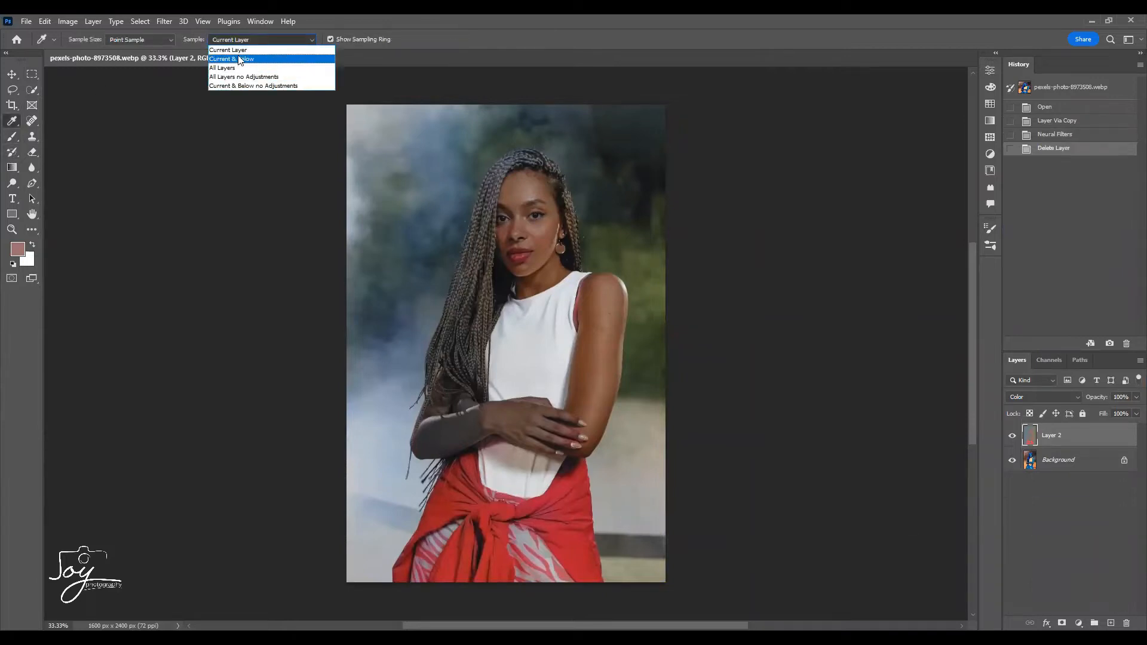
click(324, 61)
Step: Sample the brown skin tone from the upper arm and brush it over the greyish back of the hand on Layer 2
click(12, 139)
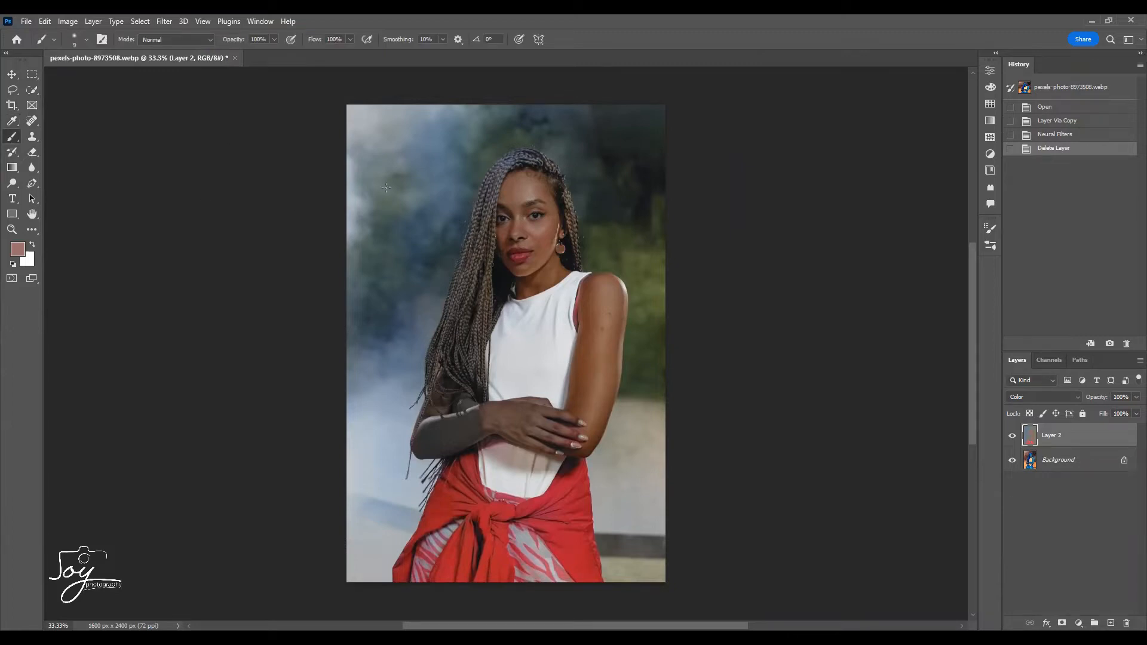
key(ctrl+plus)
key(ctrl+plus)
key(ctrl+plus)
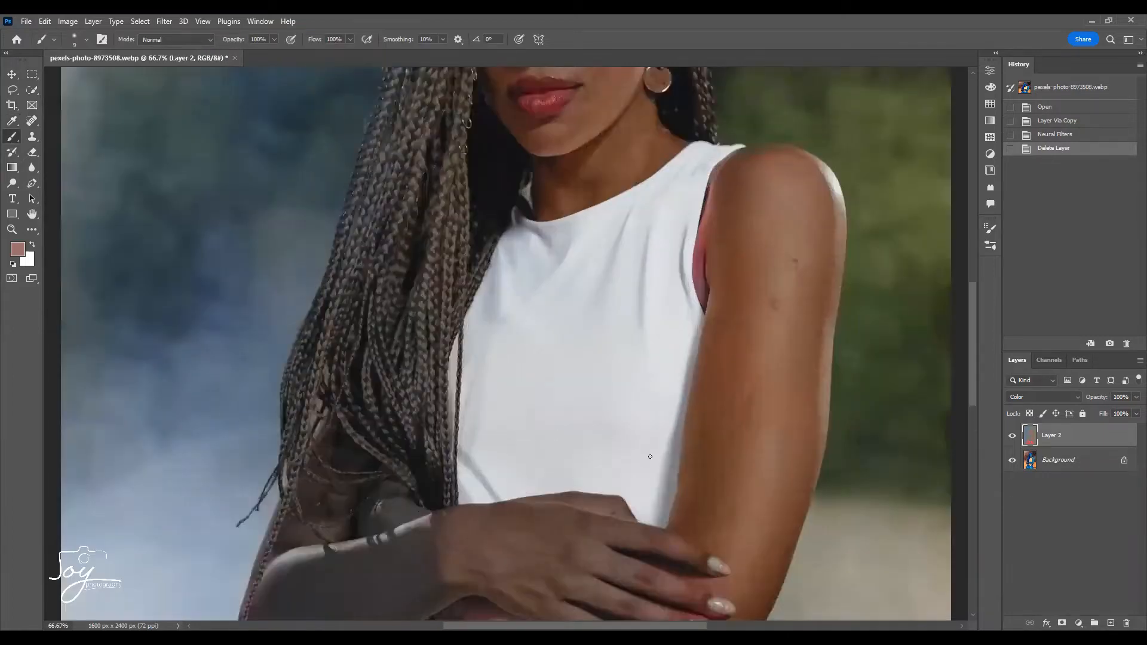
right_click(778, 415)
drag(592, 569, 550, 558)
scroll(551, 546, down, 3)
key(ctrl+plus)
key(ctrl+plus)
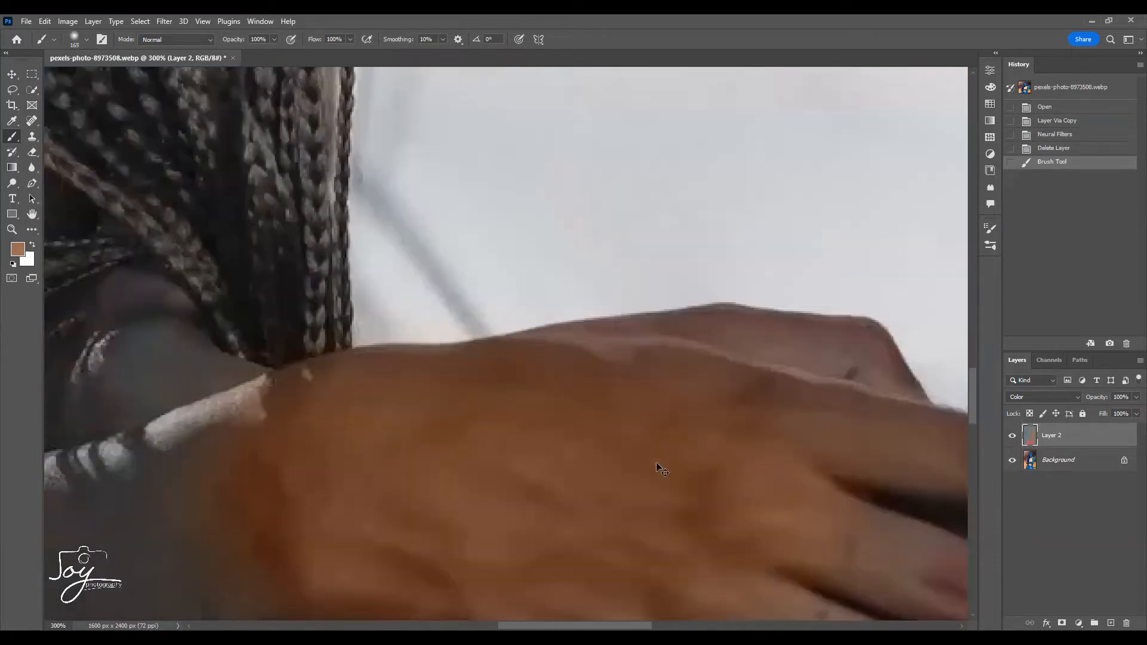
Step: Reduce the brush to 53 px and paint the skin tone along the wrist and grey forearm
right_click(660, 468)
drag(438, 448, 279, 475)
drag(290, 481, 601, 469)
mouse_move(472, 406)
mouse_down()
mouse_move(443, 332)
mouse_move(463, 384)
mouse_move(511, 407)
mouse_move(475, 352)
mouse_move(392, 390)
mouse_up()
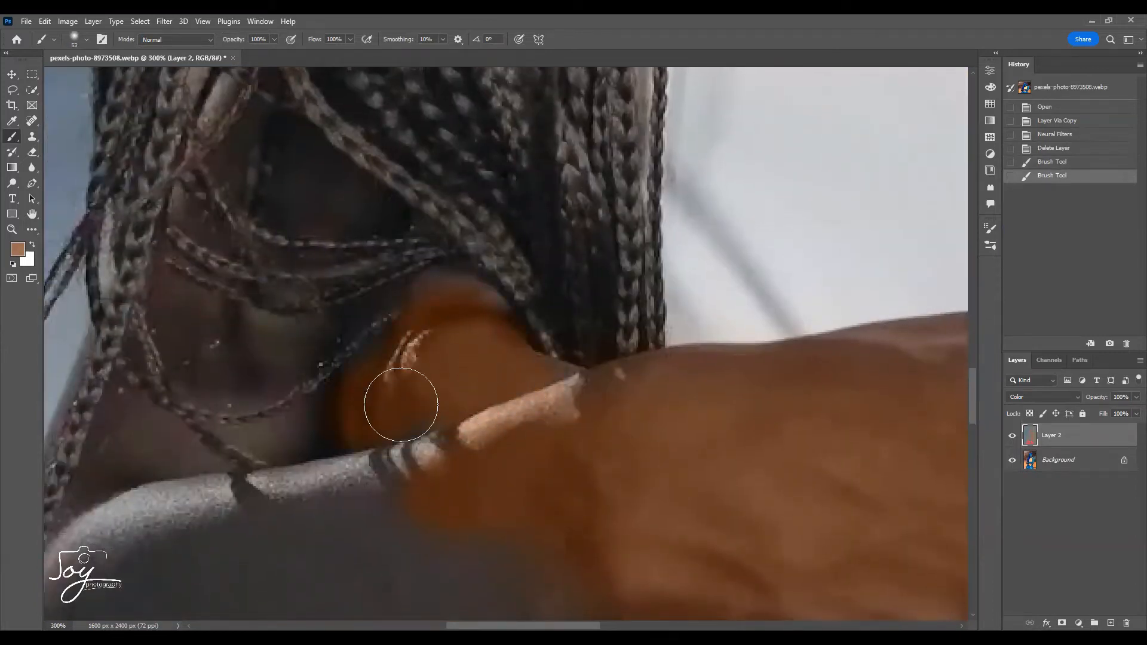
drag(499, 444, 556, 468)
drag(647, 537, 596, 406)
mouse_move(460, 380)
mouse_down()
mouse_move(378, 376)
mouse_move(337, 494)
mouse_move(508, 498)
mouse_move(449, 510)
mouse_move(514, 531)
mouse_move(633, 475)
mouse_move(717, 501)
mouse_up()
drag(502, 494, 607, 338)
mouse_move(460, 472)
mouse_down()
mouse_move(614, 393)
mouse_move(366, 492)
mouse_move(622, 402)
mouse_up()
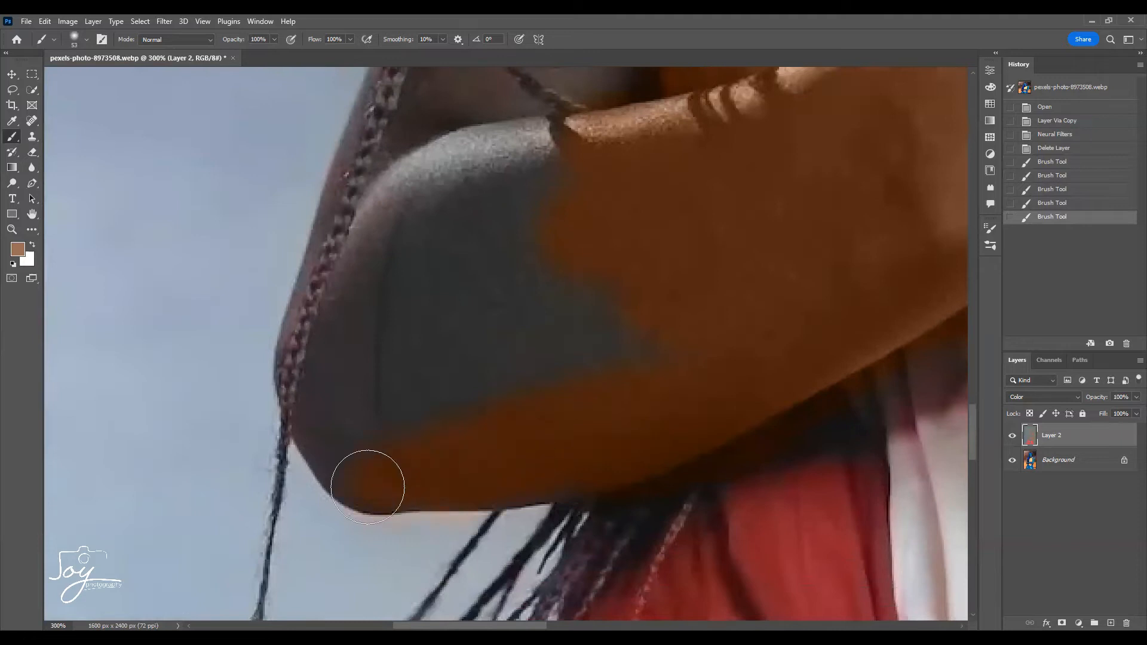
Step: Paint the skin tone over the rest of the elbow and the upper arm showing behind the braids
drag(329, 443, 331, 283)
mouse_move(423, 340)
mouse_down()
mouse_move(430, 299)
mouse_move(609, 335)
mouse_up()
drag(358, 337, 436, 468)
mouse_move(437, 408)
mouse_down()
mouse_move(511, 290)
mouse_move(481, 273)
mouse_up()
mouse_move(478, 273)
mouse_down()
mouse_move(452, 410)
mouse_move(618, 275)
mouse_move(656, 362)
mouse_up()
drag(638, 371, 604, 503)
drag(502, 389, 535, 262)
drag(530, 332, 511, 526)
drag(514, 423, 542, 244)
drag(557, 353, 551, 420)
mouse_move(567, 506)
mouse_down()
mouse_move(673, 543)
mouse_move(680, 565)
mouse_up()
drag(576, 528, 441, 458)
mouse_move(501, 465)
mouse_down()
mouse_move(546, 530)
mouse_move(553, 523)
mouse_up()
mouse_move(425, 566)
mouse_down()
mouse_move(407, 461)
mouse_move(417, 474)
mouse_move(448, 436)
mouse_move(422, 566)
mouse_up()
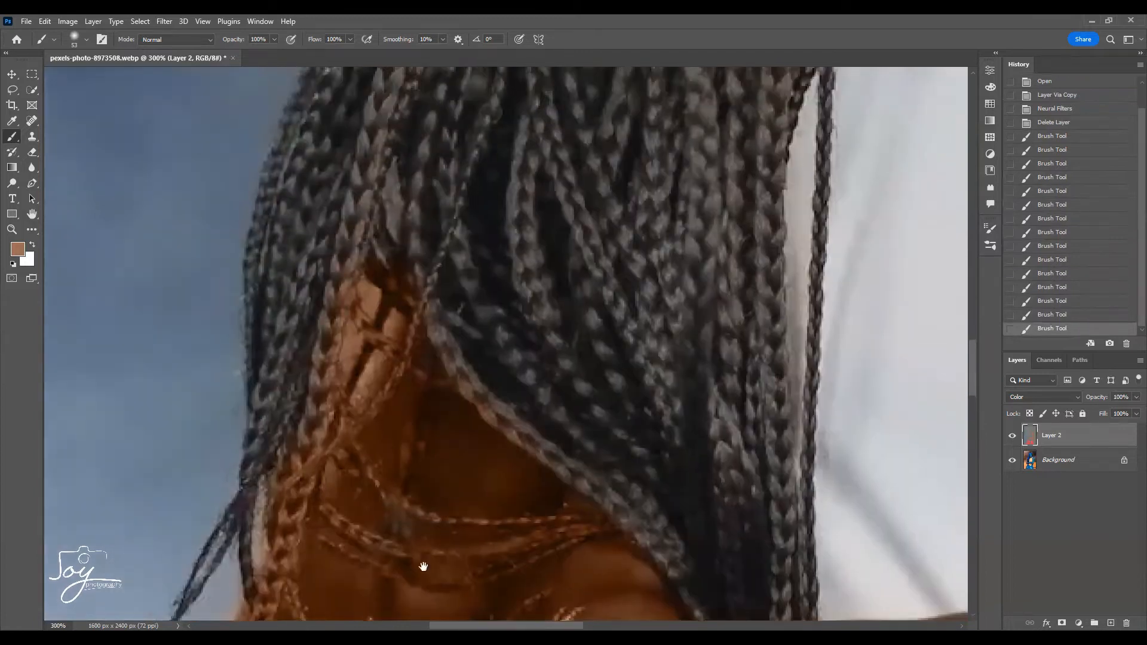
Step: Paint the skin tone over the greyish fingers and fingernails resting on the other arm
drag(897, 610, 445, 279)
mouse_move(602, 343)
mouse_down()
mouse_move(435, 402)
mouse_move(455, 440)
mouse_up()
mouse_move(659, 363)
mouse_down()
mouse_move(514, 400)
mouse_move(717, 361)
mouse_move(528, 377)
mouse_move(602, 474)
mouse_move(346, 422)
mouse_up()
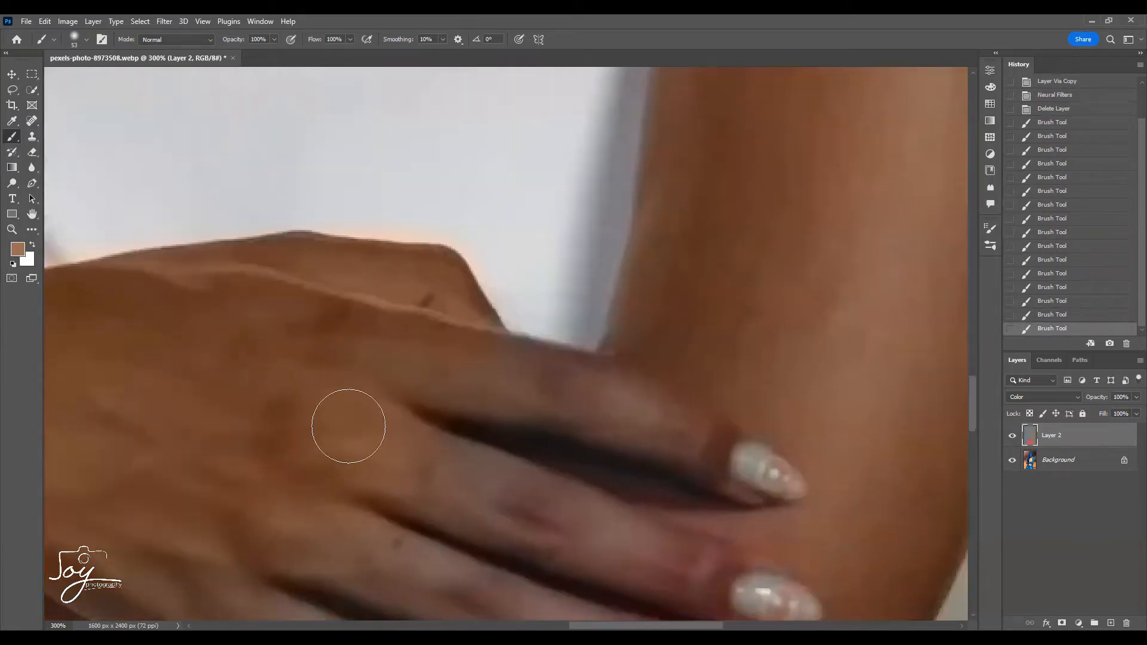
drag(642, 443, 737, 542)
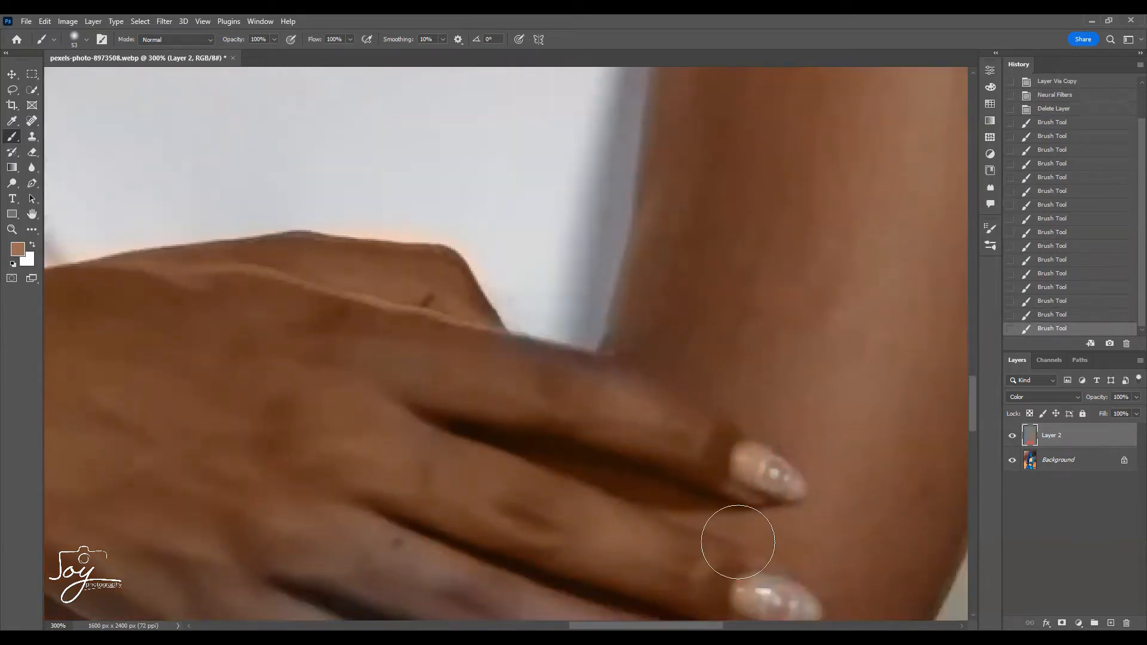
drag(806, 613, 790, 502)
drag(624, 503, 730, 370)
mouse_move(551, 458)
mouse_down()
mouse_move(747, 491)
mouse_move(399, 414)
mouse_up()
drag(306, 337, 353, 357)
mouse_move(353, 355)
mouse_down()
mouse_move(593, 337)
mouse_move(280, 178)
mouse_up()
drag(728, 501, 542, 461)
Step: Sample the red of the waist wrap and paint over its dark bluish area below the hand and elbow
alt+click(494, 537)
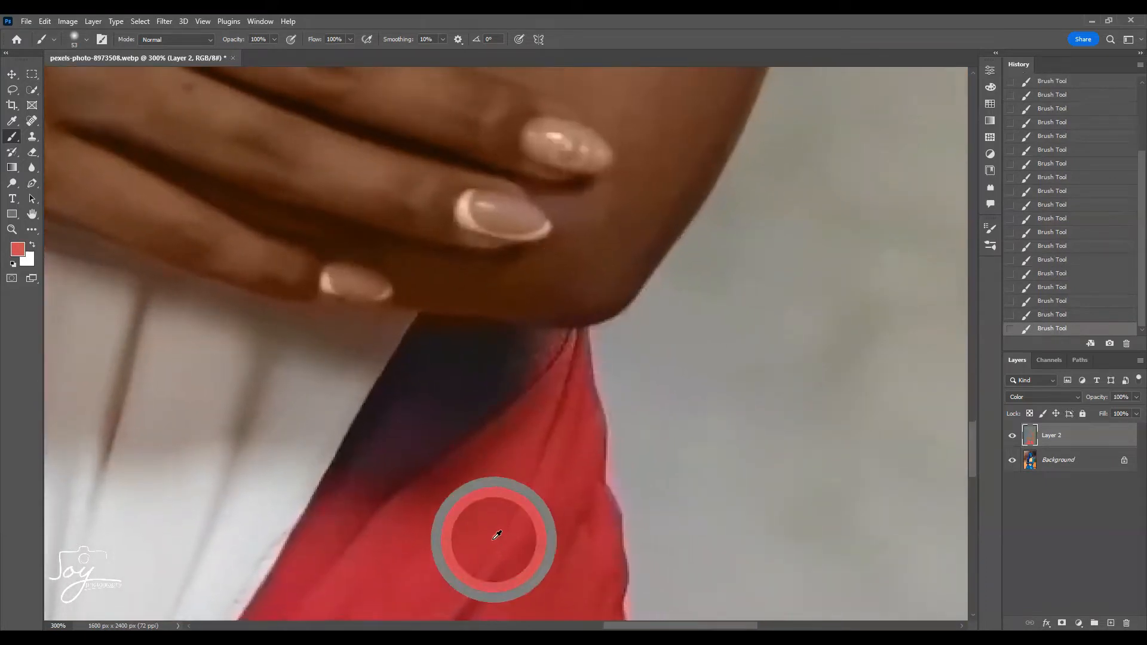
mouse_move(389, 481)
mouse_down()
mouse_move(452, 379)
mouse_move(431, 358)
mouse_move(520, 376)
mouse_move(533, 429)
mouse_move(443, 403)
mouse_move(557, 474)
mouse_move(499, 459)
mouse_move(456, 465)
mouse_move(513, 458)
mouse_move(601, 522)
mouse_up()
drag(483, 541, 633, 413)
drag(538, 437, 752, 276)
drag(692, 509, 860, 310)
drag(372, 341, 673, 217)
mouse_move(527, 258)
mouse_down()
mouse_move(638, 285)
mouse_move(695, 226)
mouse_up()
drag(603, 281, 655, 410)
mouse_move(651, 502)
mouse_down()
mouse_move(604, 269)
mouse_move(570, 454)
mouse_up()
drag(577, 365, 565, 475)
drag(589, 442, 617, 299)
drag(568, 418, 552, 565)
drag(546, 540, 595, 357)
Step: Paint the sampled red over the discoloured folds of the wrap beneath the other elbow, beside the hanging braid ends
drag(490, 333, 483, 641)
drag(517, 180, 514, 383)
drag(229, 355, 588, 287)
drag(439, 263, 424, 416)
mouse_move(502, 251)
mouse_down()
mouse_move(645, 123)
mouse_move(683, 58)
mouse_up()
drag(578, 184, 493, 322)
drag(585, 221, 412, 546)
drag(645, 197, 391, 482)
drag(545, 212, 457, 306)
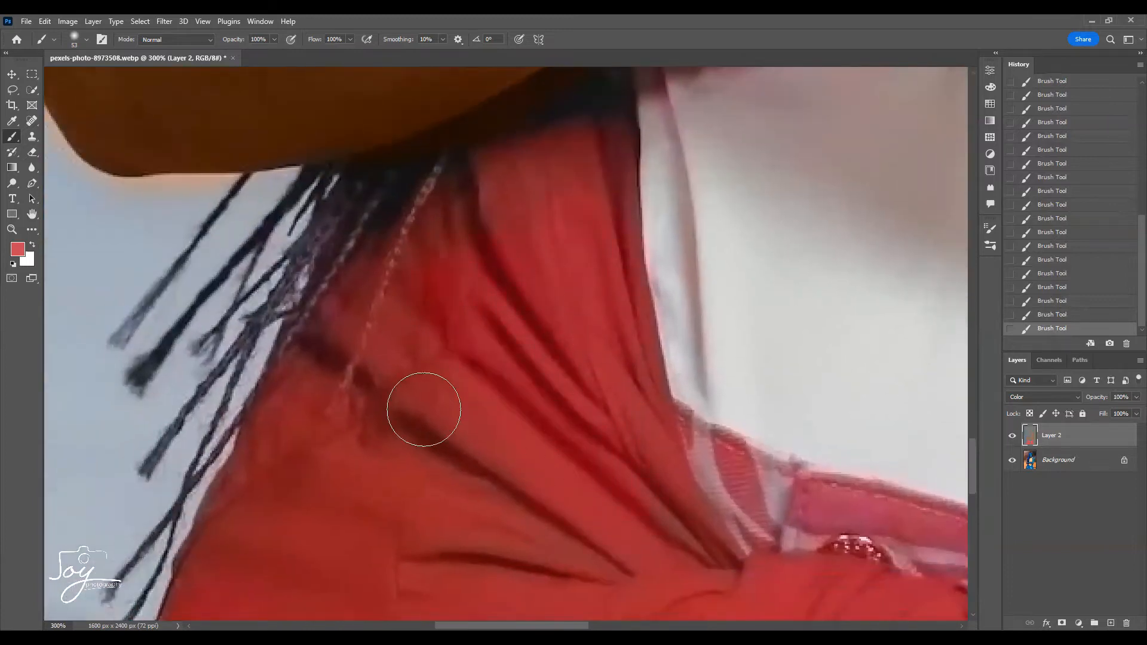
drag(352, 316, 337, 399)
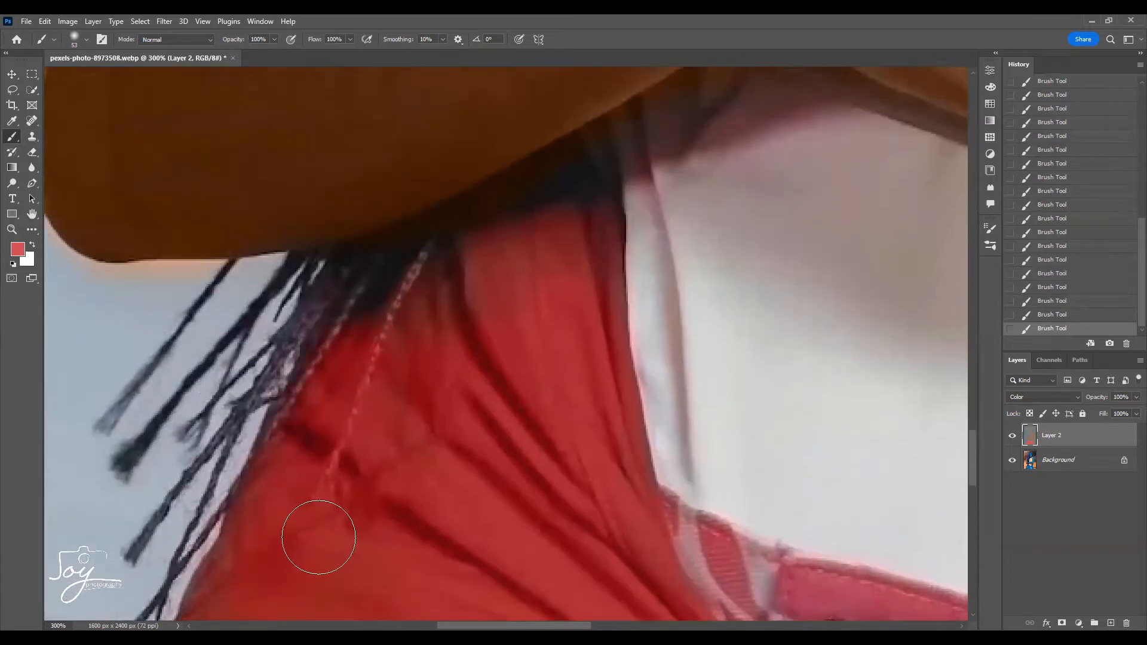
scroll(486, 487, up, 2)
mouse_move(470, 373)
mouse_down()
mouse_move(505, 296)
mouse_move(443, 348)
mouse_move(566, 246)
mouse_move(581, 482)
mouse_move(580, 434)
mouse_up()
Step: Sample a neutral grey from the white top and paint over the tinted gap beside the loose braid
drag(932, 555, 488, 471)
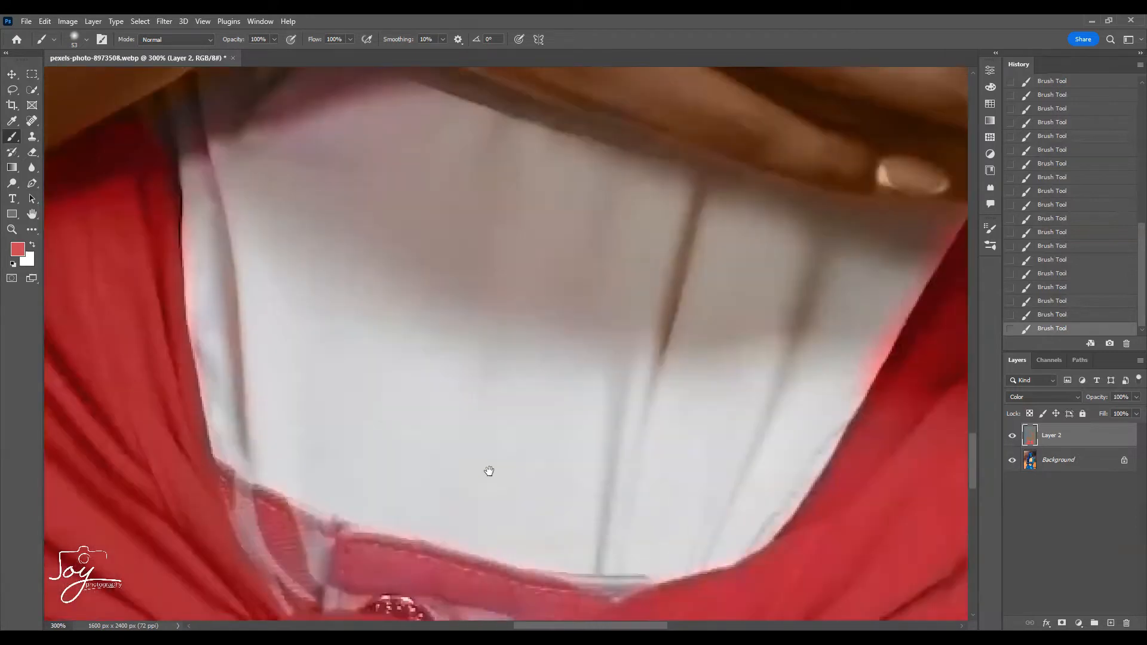
drag(866, 287, 479, 525)
drag(667, 80, 594, 525)
drag(227, 164, 559, 498)
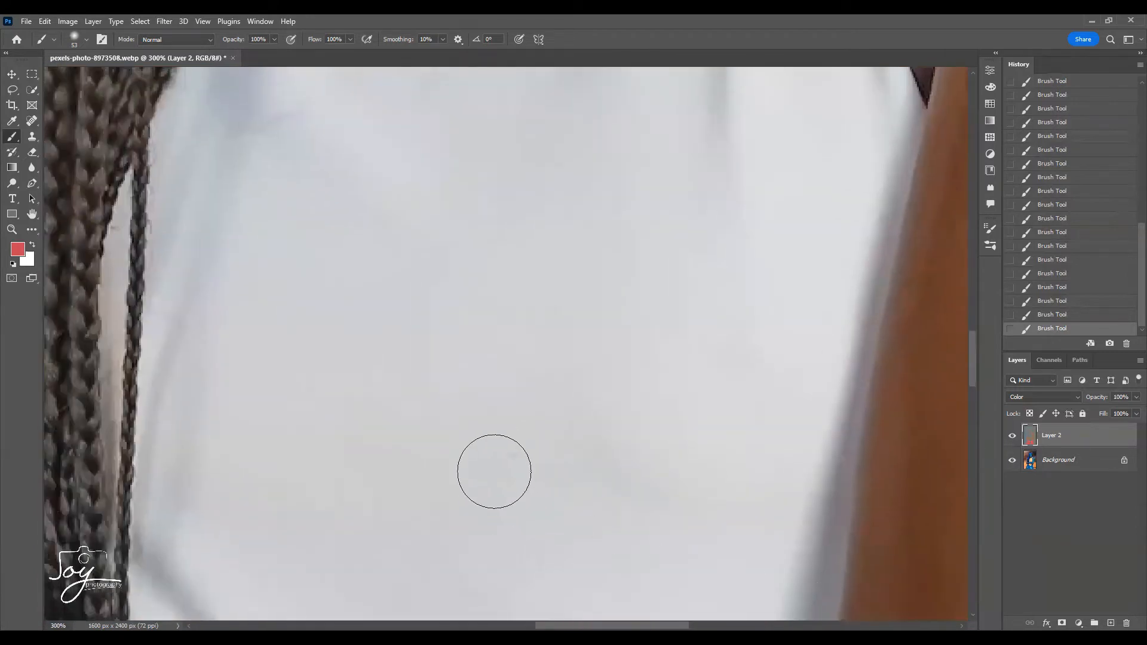
drag(368, 479, 399, 528)
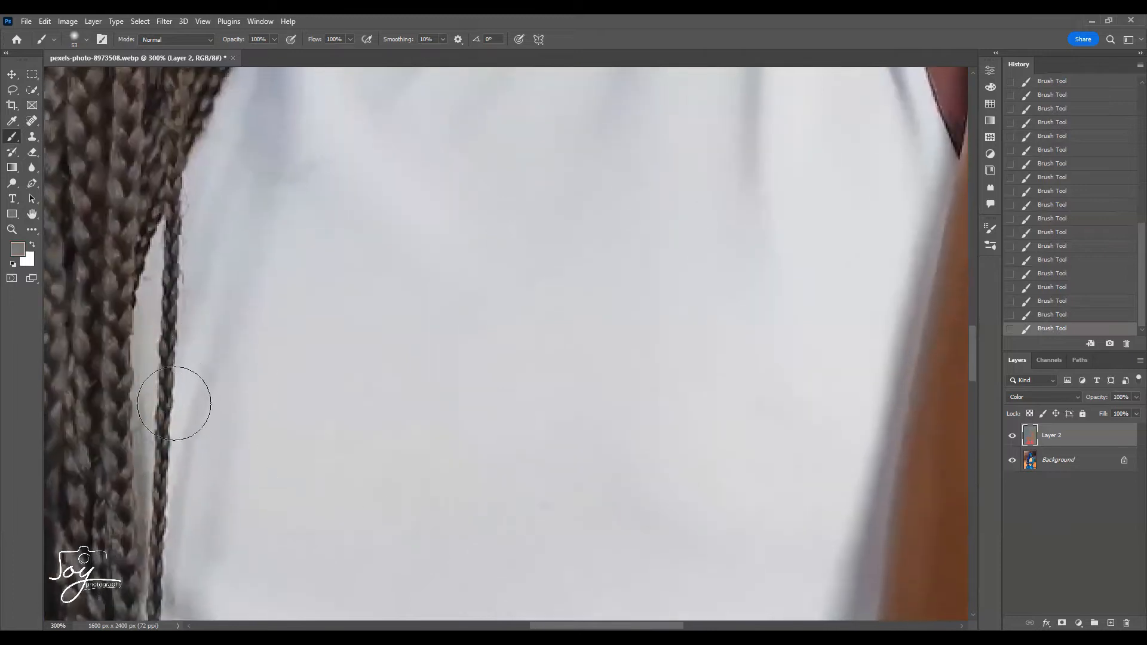
drag(174, 404, 256, 418)
Step: Paint neutral grey over the brownish and pinkish shadow on the white top below the hands
mouse_move(640, 366)
mouse_down()
mouse_move(565, 552)
mouse_move(494, 579)
mouse_move(732, 180)
mouse_up()
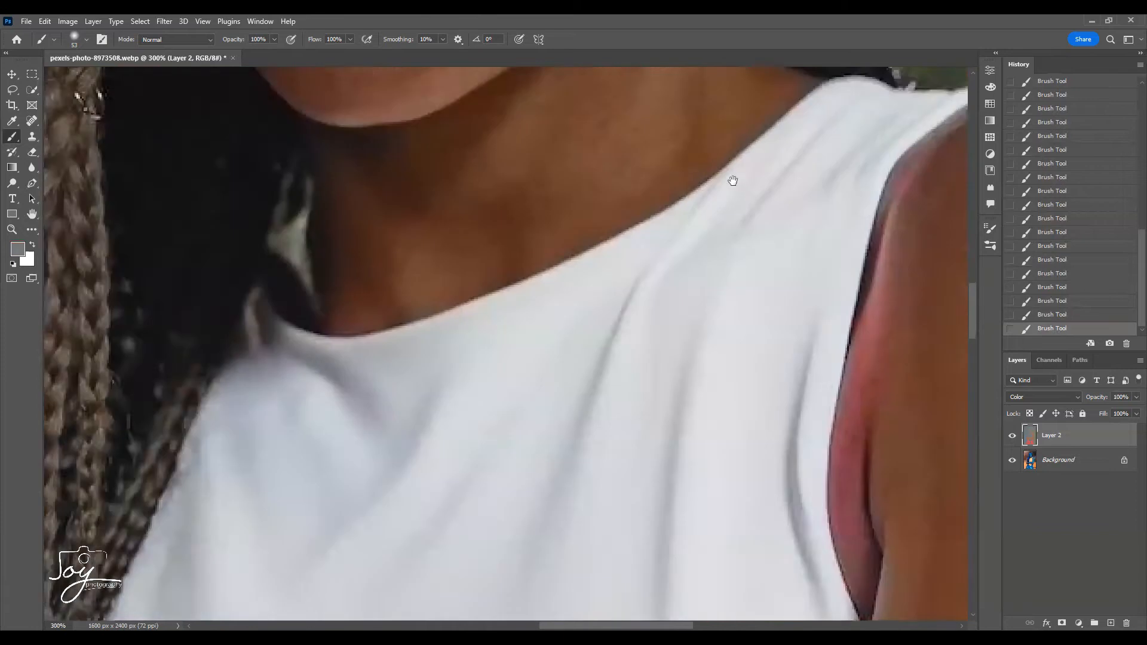
drag(568, 573, 568, 169)
mouse_move(502, 586)
mouse_down()
mouse_move(501, 181)
mouse_move(638, 223)
mouse_up()
drag(260, 416, 446, 380)
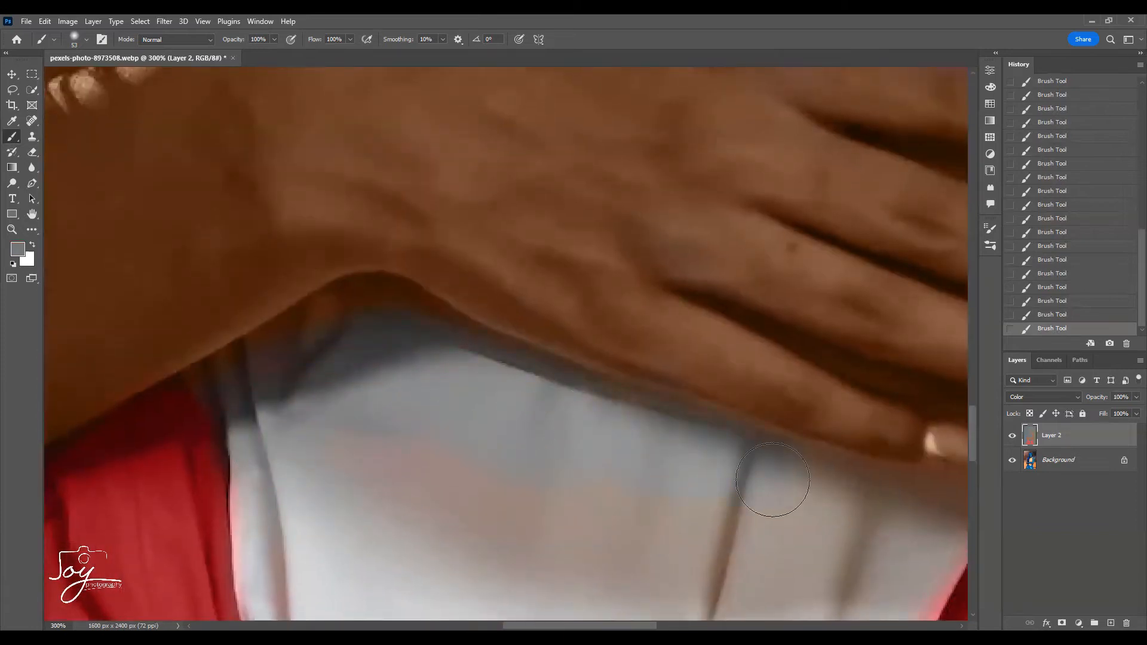
drag(690, 506, 428, 449)
drag(656, 524, 401, 464)
drag(400, 465, 555, 479)
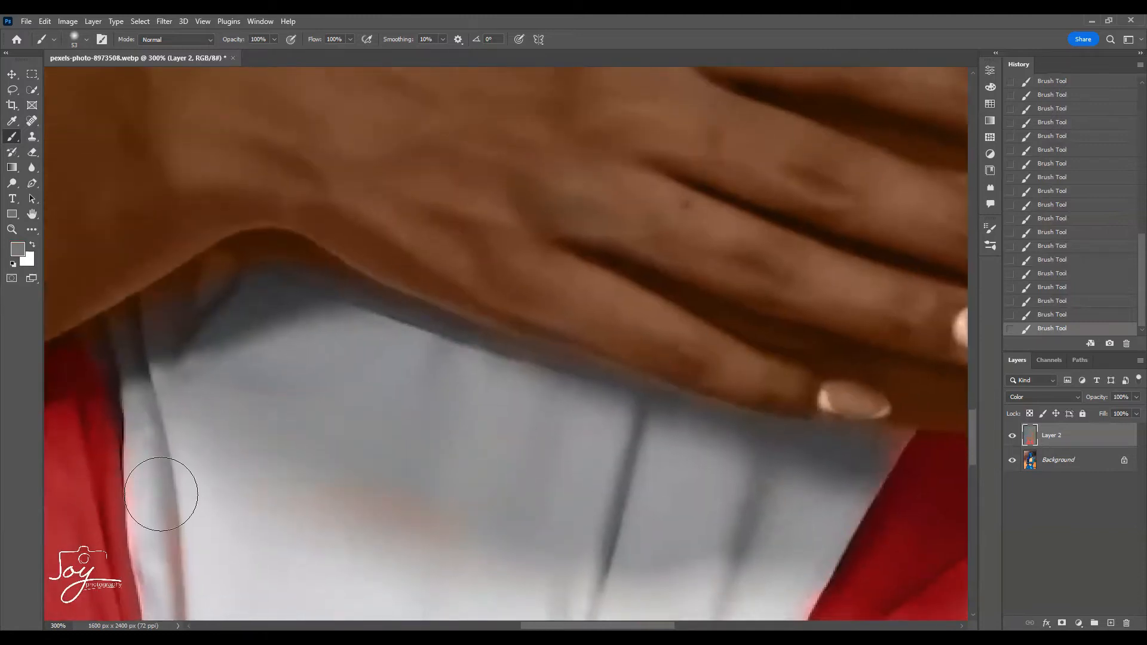
scroll(245, 498, down, 2)
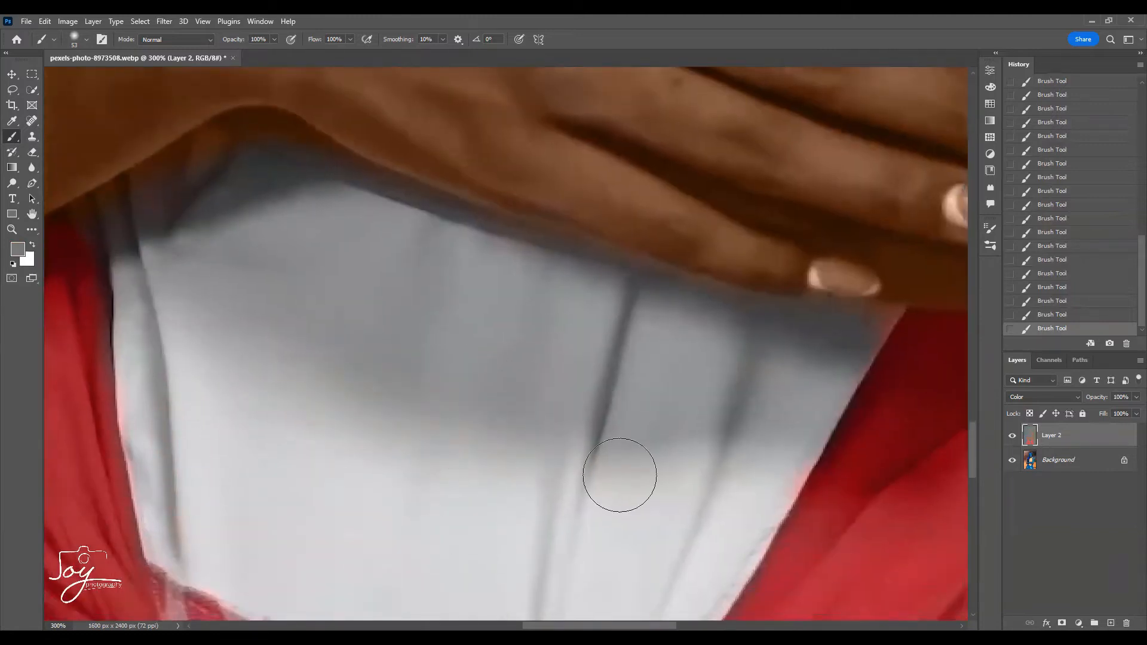
scroll(668, 446, down, 1)
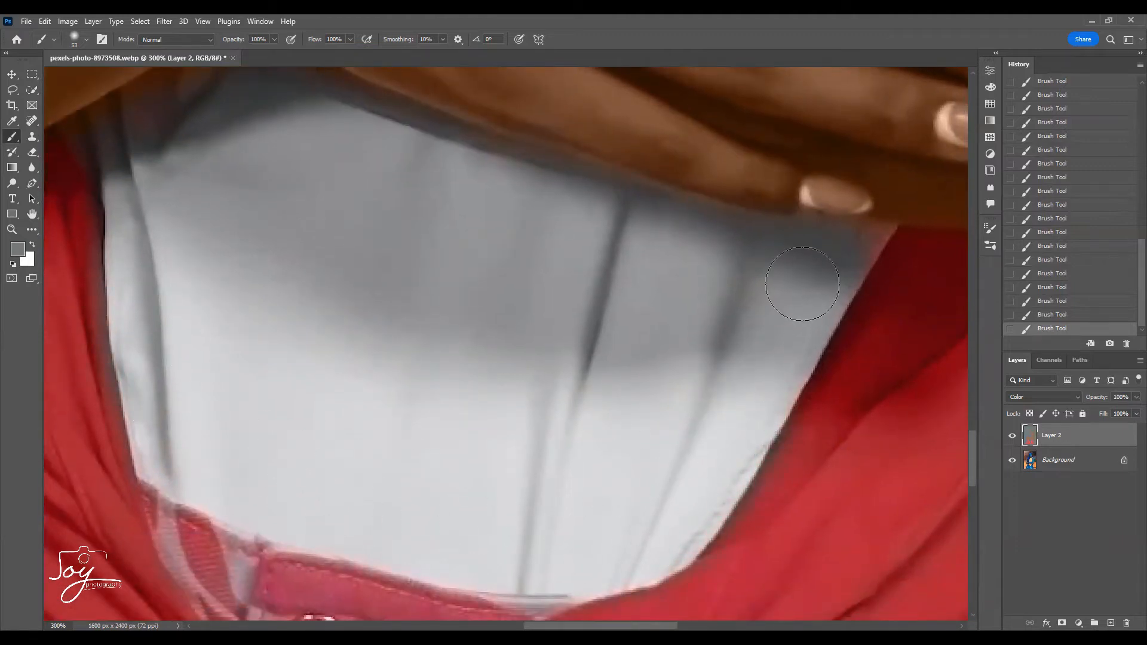
scroll(802, 284, up, 3)
Step: Reduce the brush to 15 px and neutralise the white top's tinted edge between the little finger and the red wrap
right_click(506, 448)
key(Return)
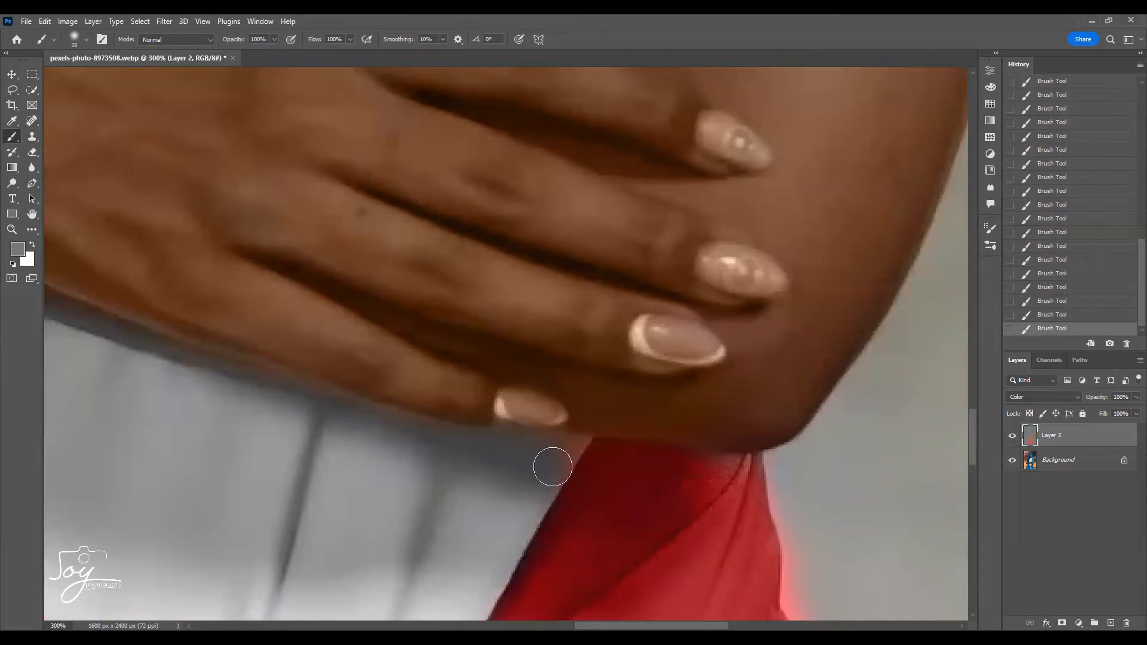
right_click(595, 456)
key(Return)
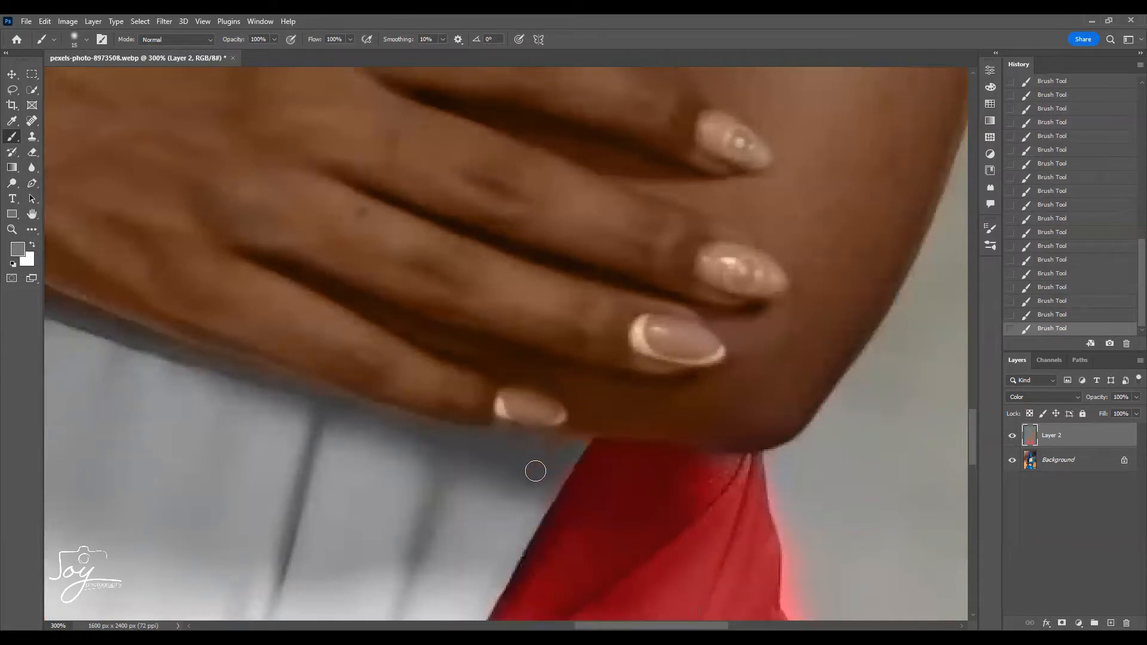
drag(407, 493, 542, 372)
drag(332, 447, 510, 540)
drag(359, 538, 710, 365)
drag(283, 256, 128, 113)
drag(686, 412, 446, 325)
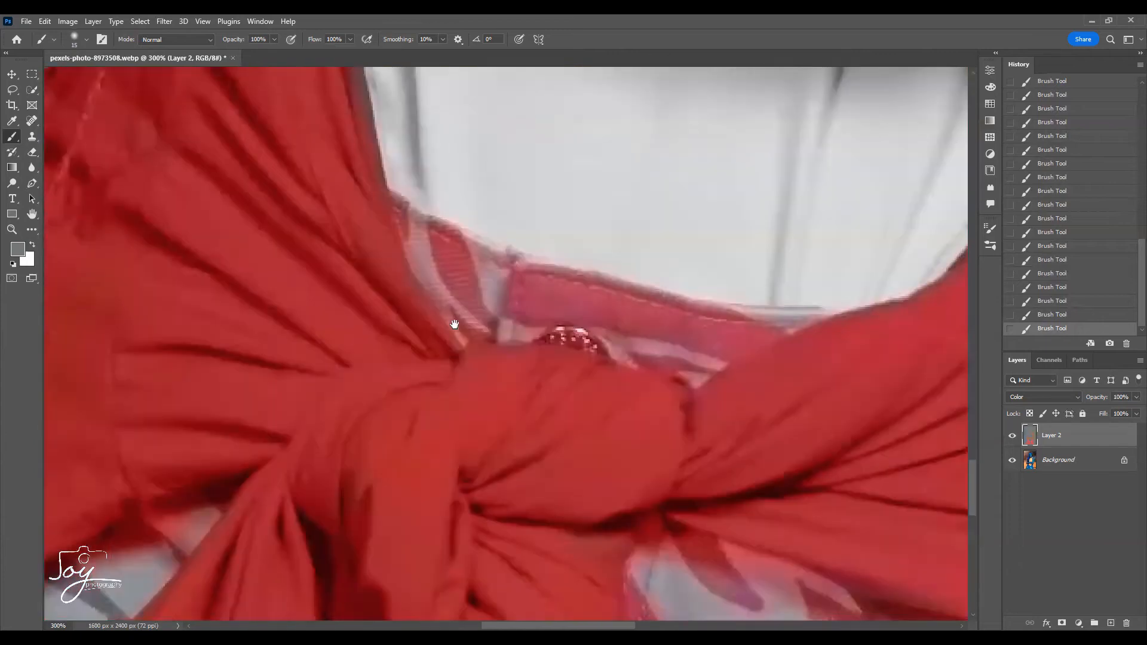
Step: Sample the wrap's red and paint over its discoloured edge beside the patterned trousers near the photo's lower border
drag(247, 487, 453, 331)
drag(233, 515, 324, 378)
alt+click(348, 391)
alt+click(374, 335)
drag(376, 359, 466, 72)
drag(325, 312, 436, 132)
drag(297, 223, 380, 306)
alt+click(294, 311)
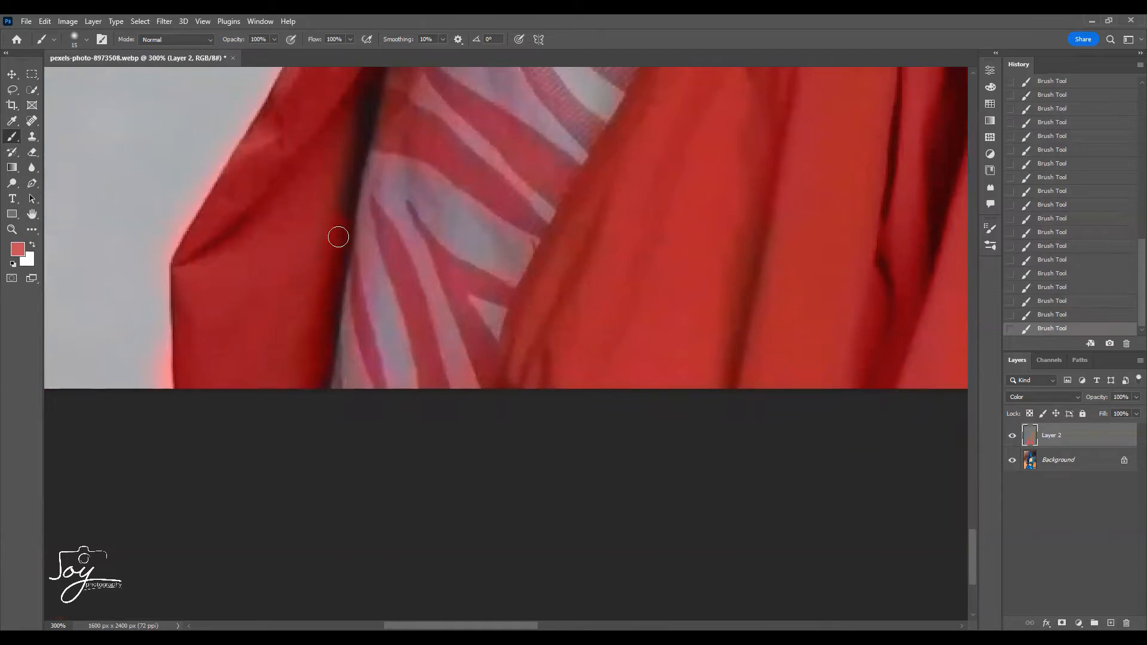
drag(344, 165, 319, 298)
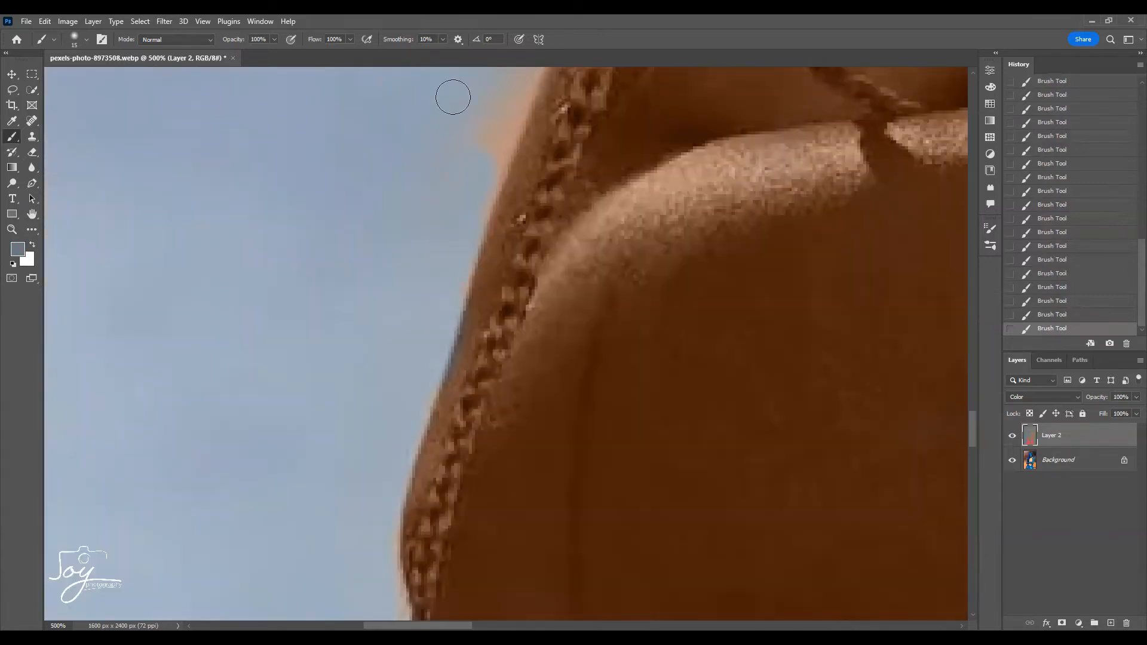
Step: Paint the blue-grey background colour over the orange fringe outside the elbow and upper arm
key(ctrl+minus)
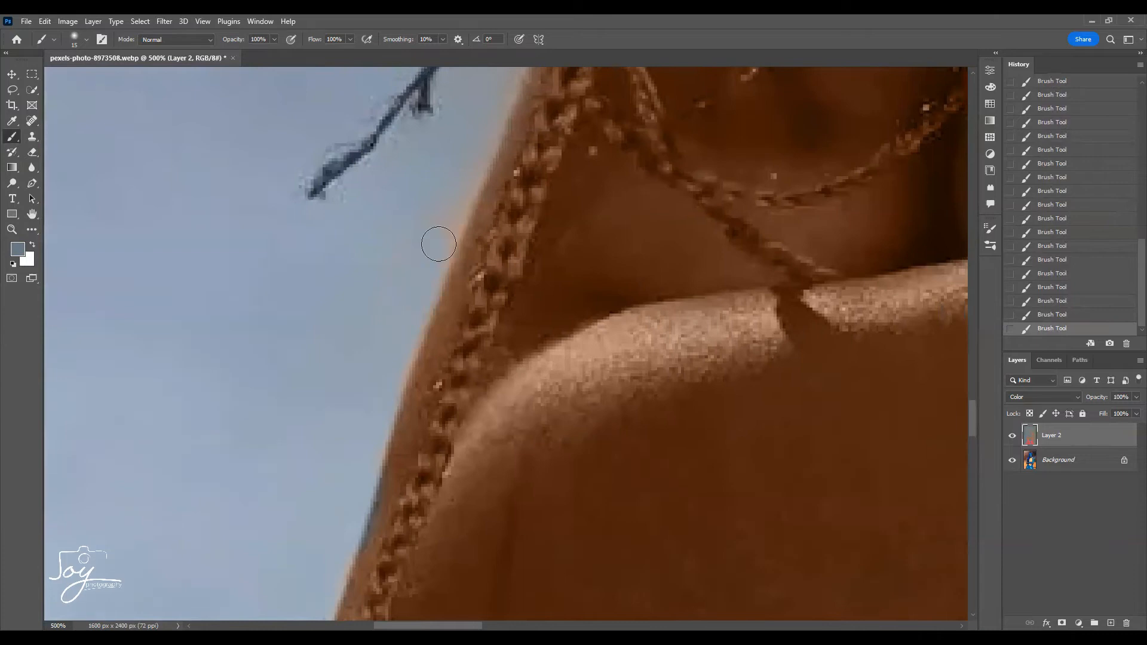
drag(396, 270, 293, 436)
drag(434, 134, 328, 283)
drag(241, 304, 138, 438)
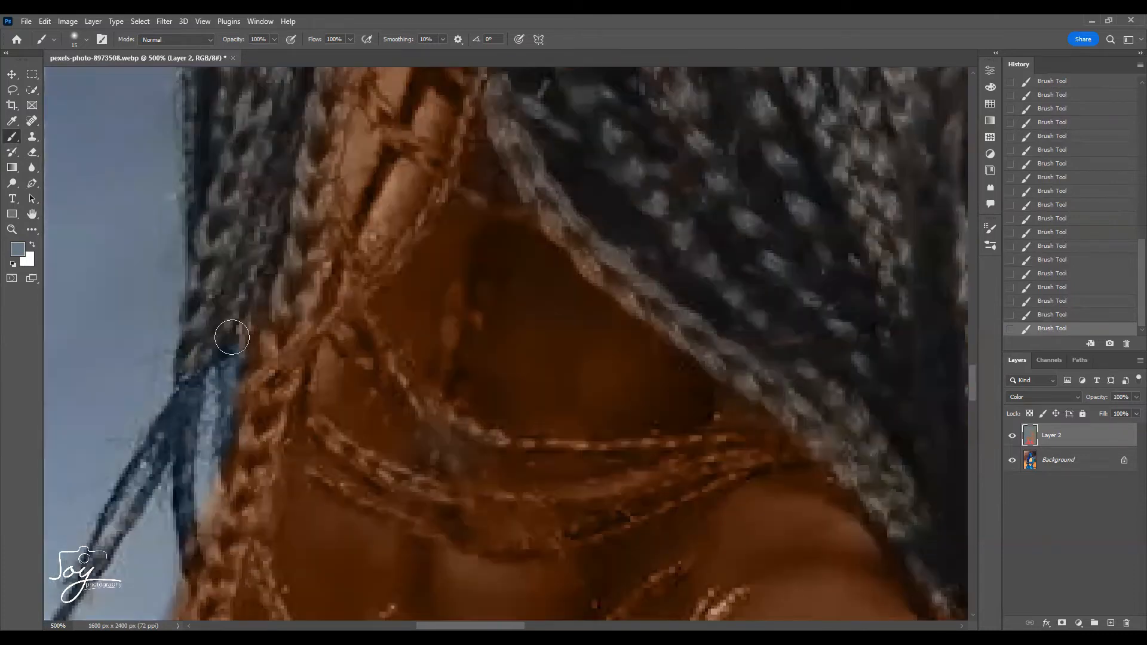
scroll(240, 332, up, 5)
drag(456, 299, 461, 550)
Step: Set the soft brush to 77 px and paint blue-grey over the long braids from the crown down to the elbow
key(ctrl+0)
key(ctrl+plus)
key(ctrl+plus)
key(ctrl+plus)
key(ctrl+plus)
drag(508, 169, 555, 506)
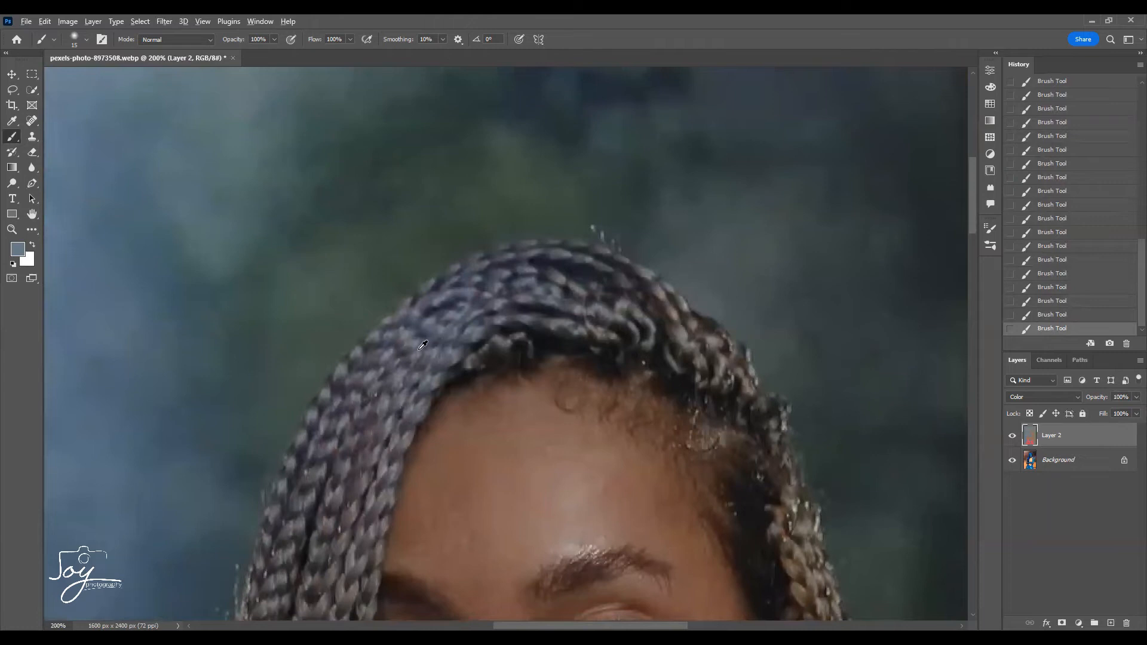
right_click(400, 363)
drag(478, 389, 492, 389)
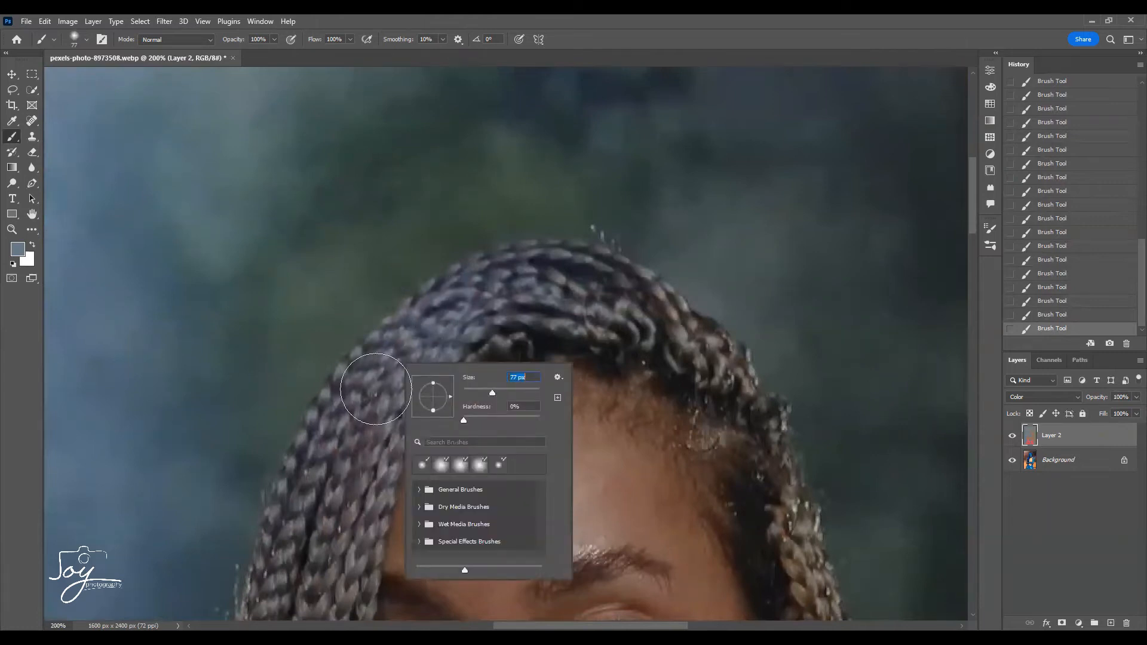
key(Return)
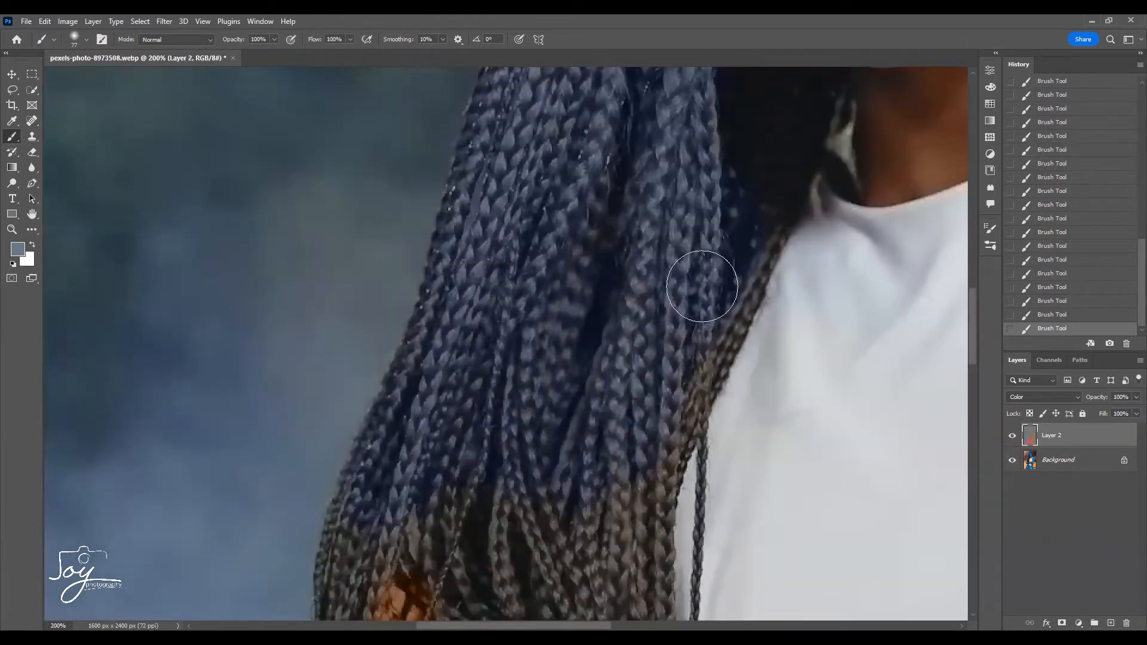
scroll(621, 430, down, 5)
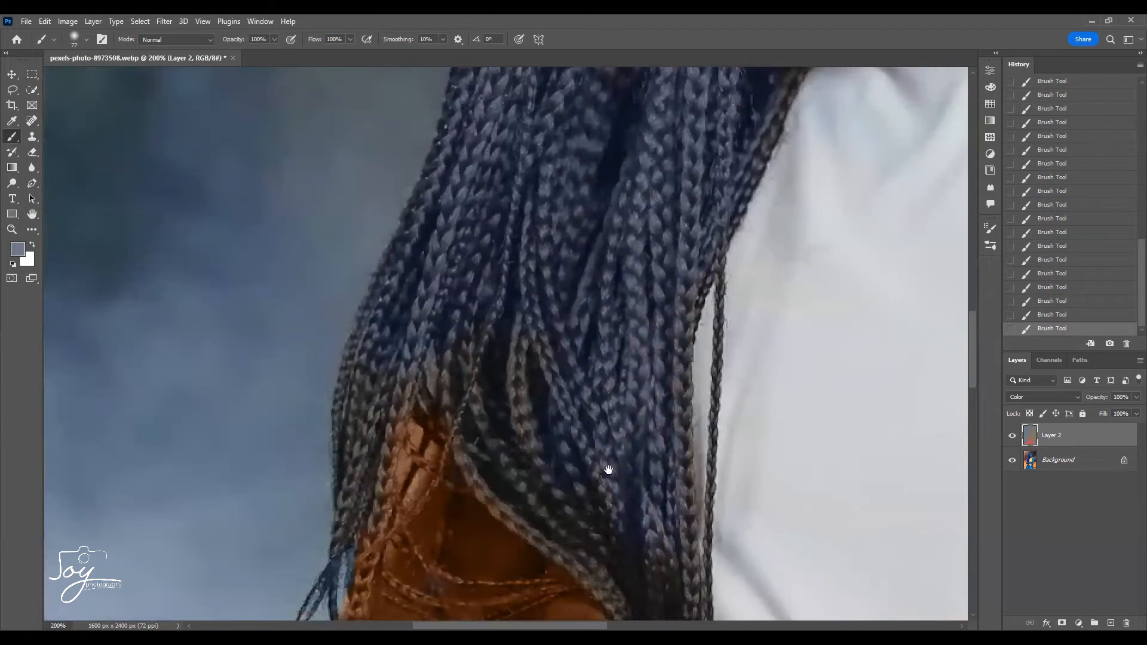
scroll(598, 454, down, 2)
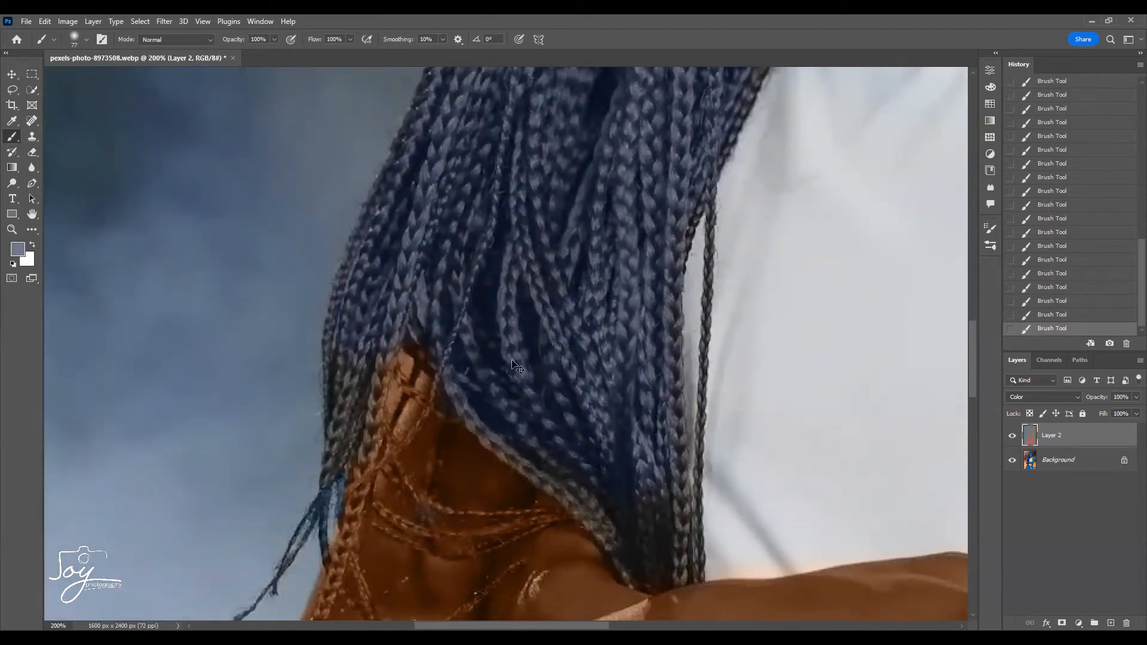
Step: Reduce the brush to 23 px and paint the remaining brownish braid ends blue along their outer edge above the elbow
key(ctrl+plus)
key(ctrl+plus)
key(ctrl+plus)
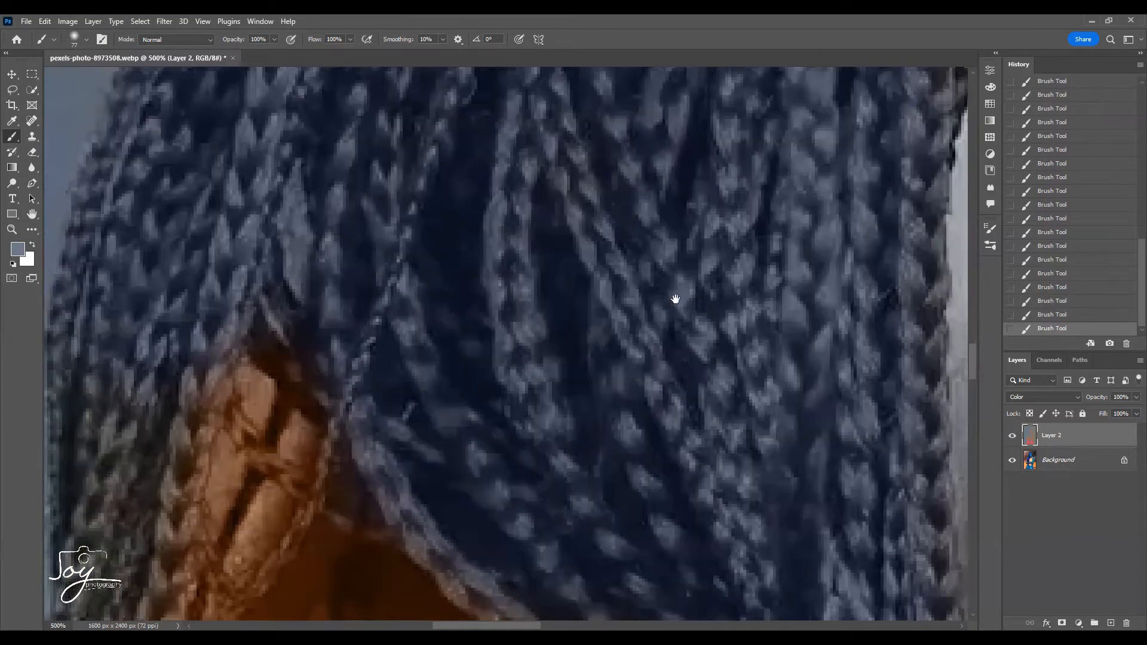
mouse_move(475, 300)
mouse_down()
mouse_move(809, 318)
mouse_move(790, 215)
mouse_up()
right_click(422, 325)
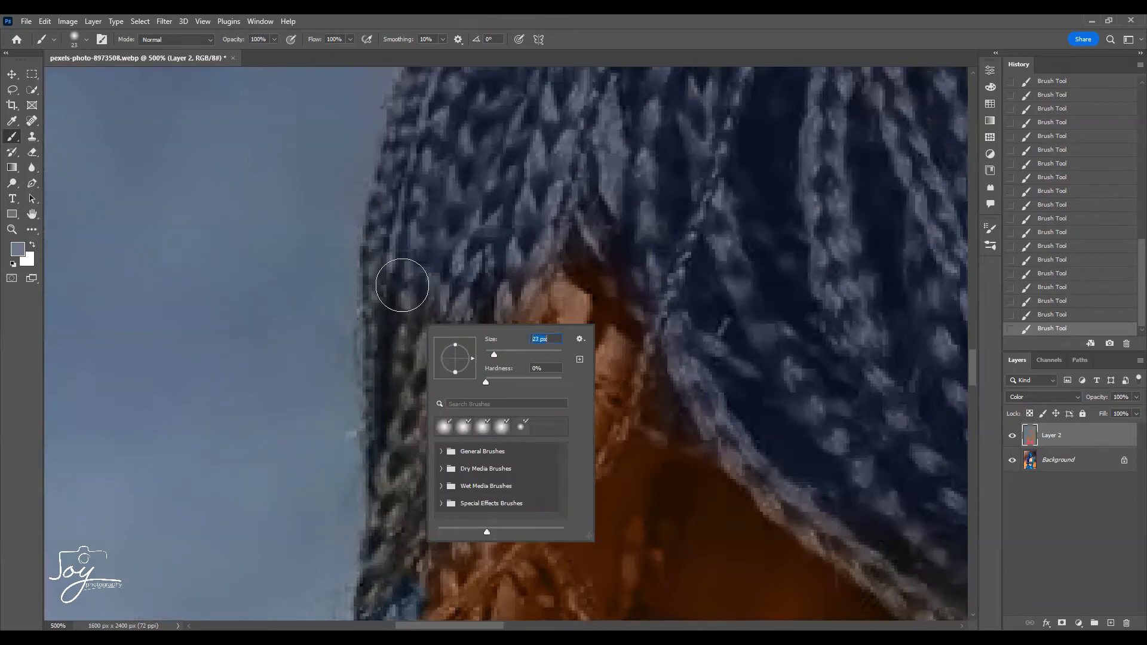
drag(404, 285, 435, 379)
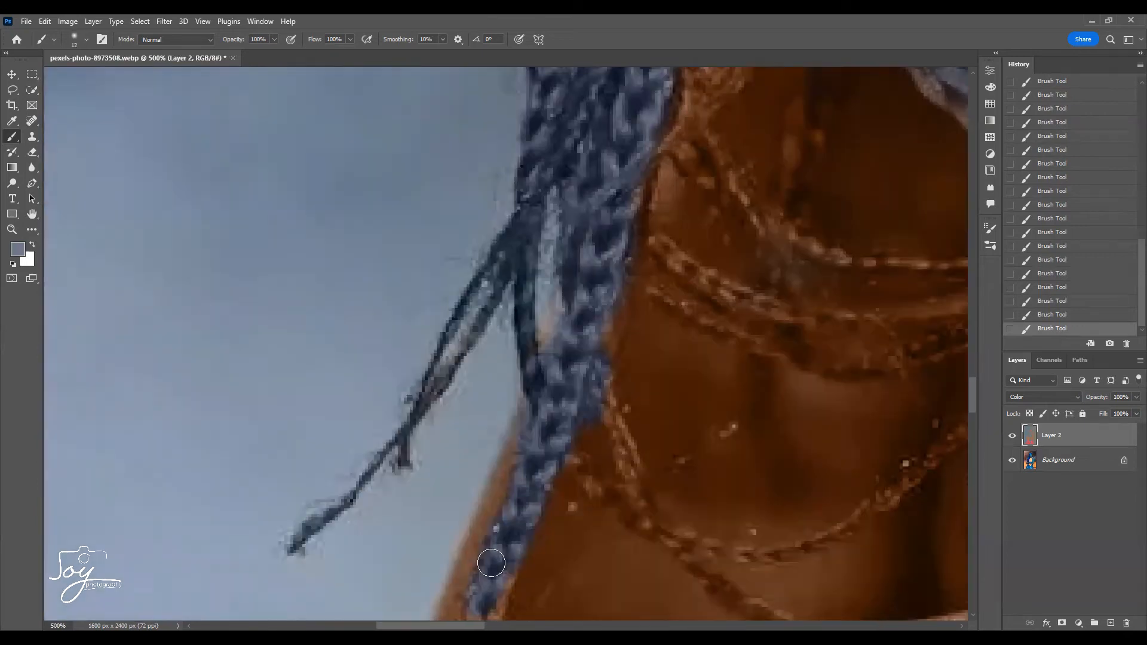
Step: Tint the thin braid strands lying across the arm blue with a small brush, and enlarge it to 21 px for the thicker braids
drag(490, 561, 565, 339)
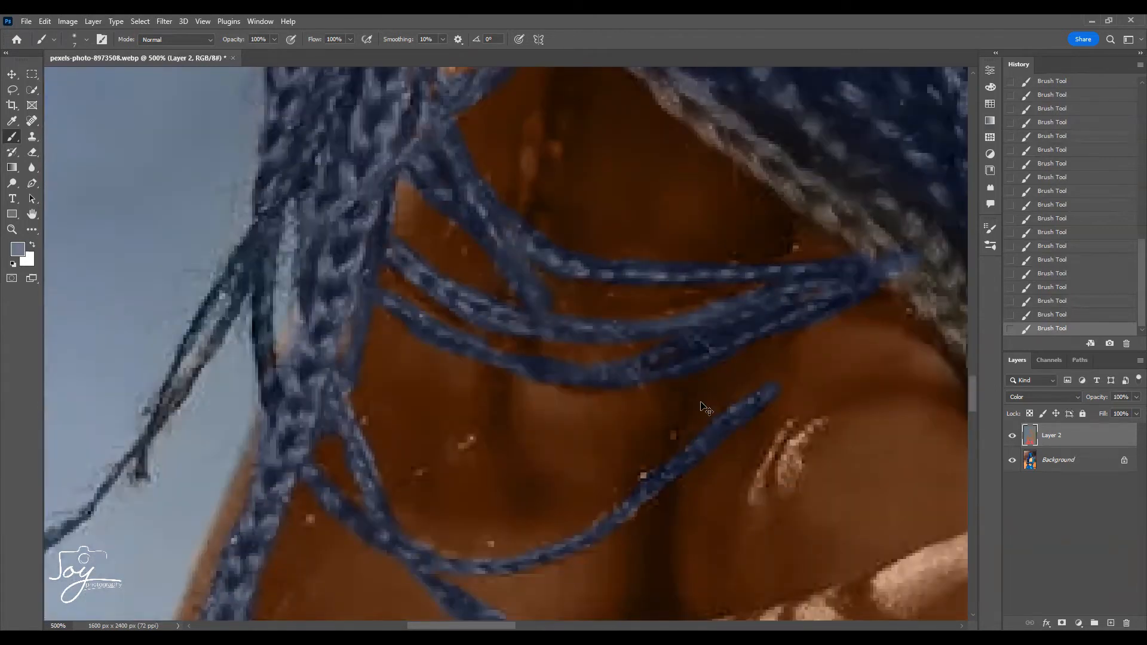
scroll(705, 408, down, 5)
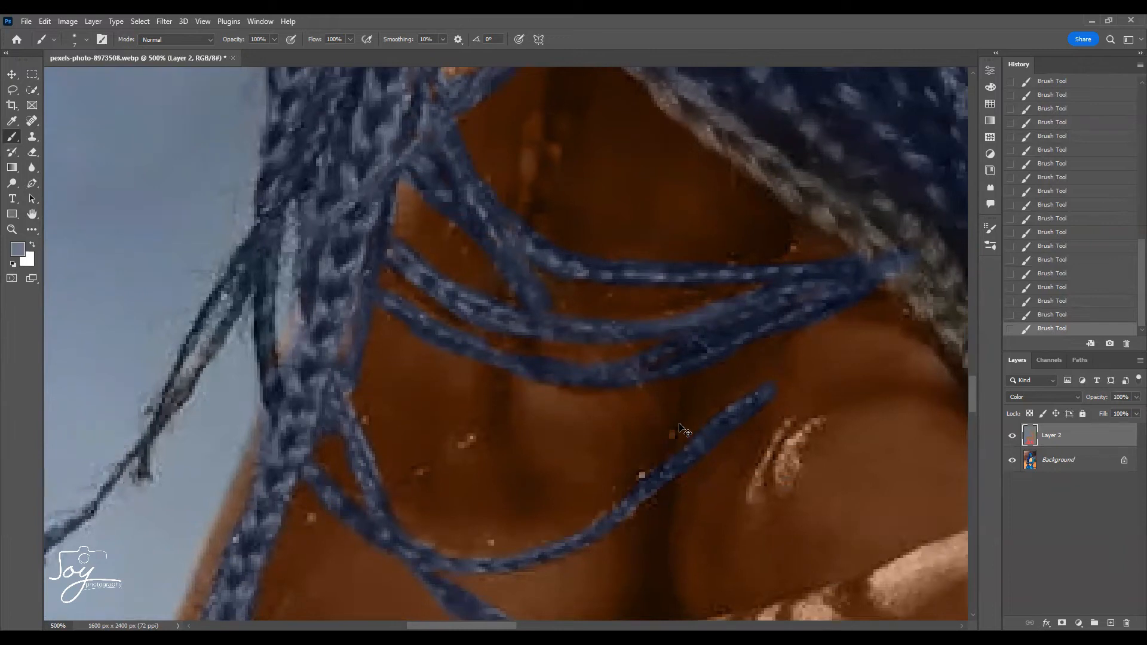
scroll(526, 277, up, 4)
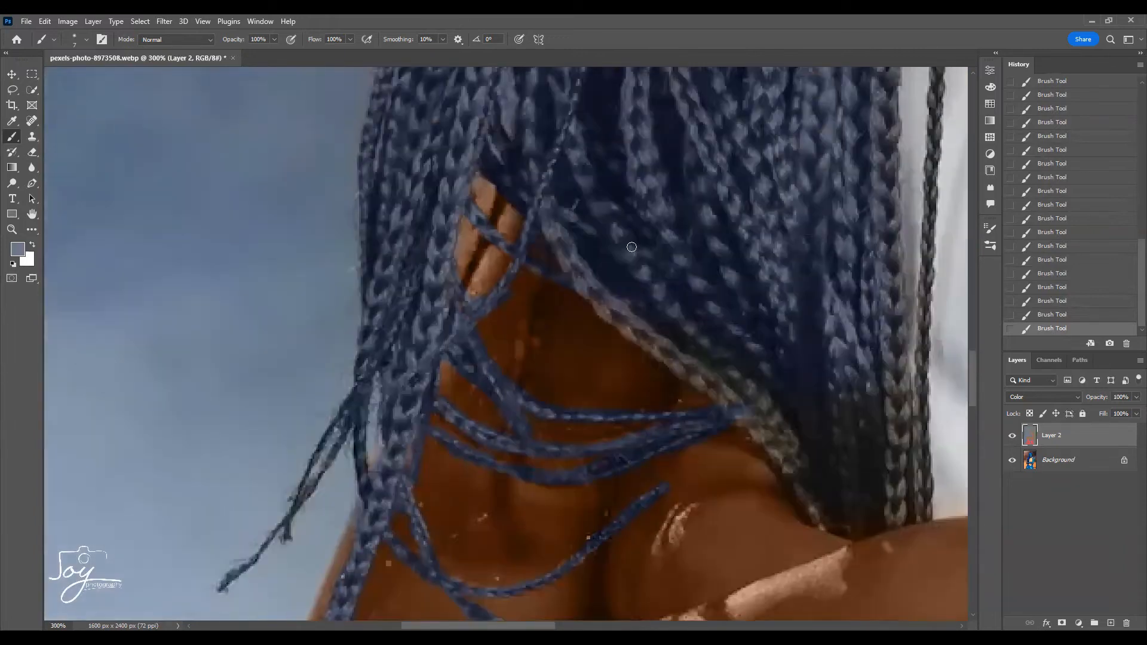
right_click(705, 277)
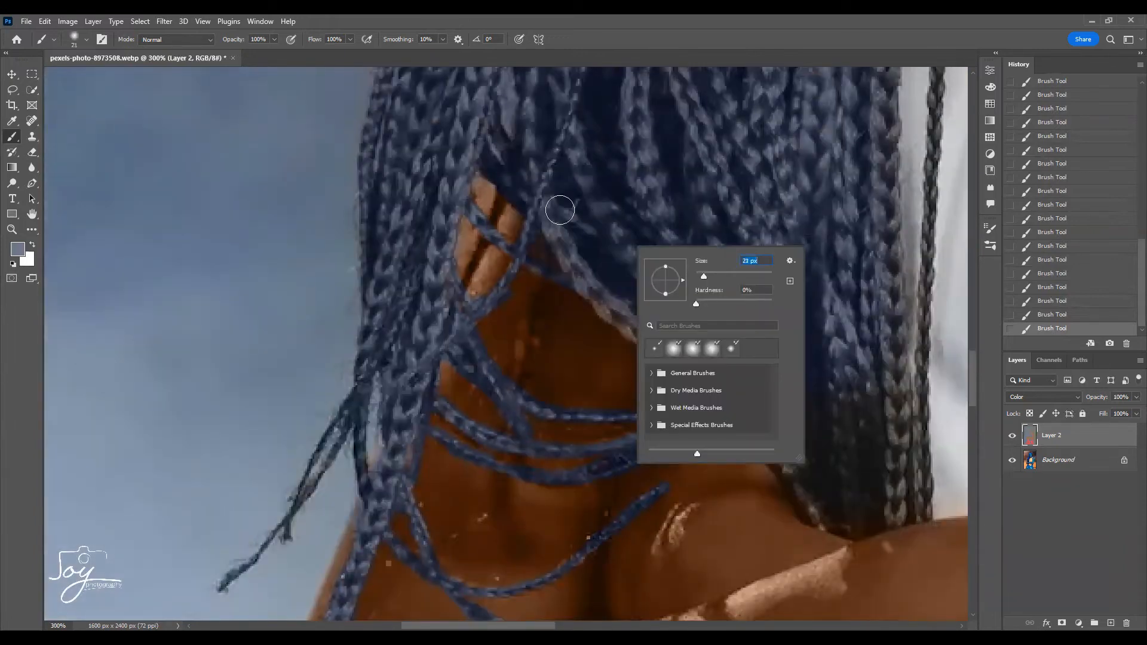
key(Return)
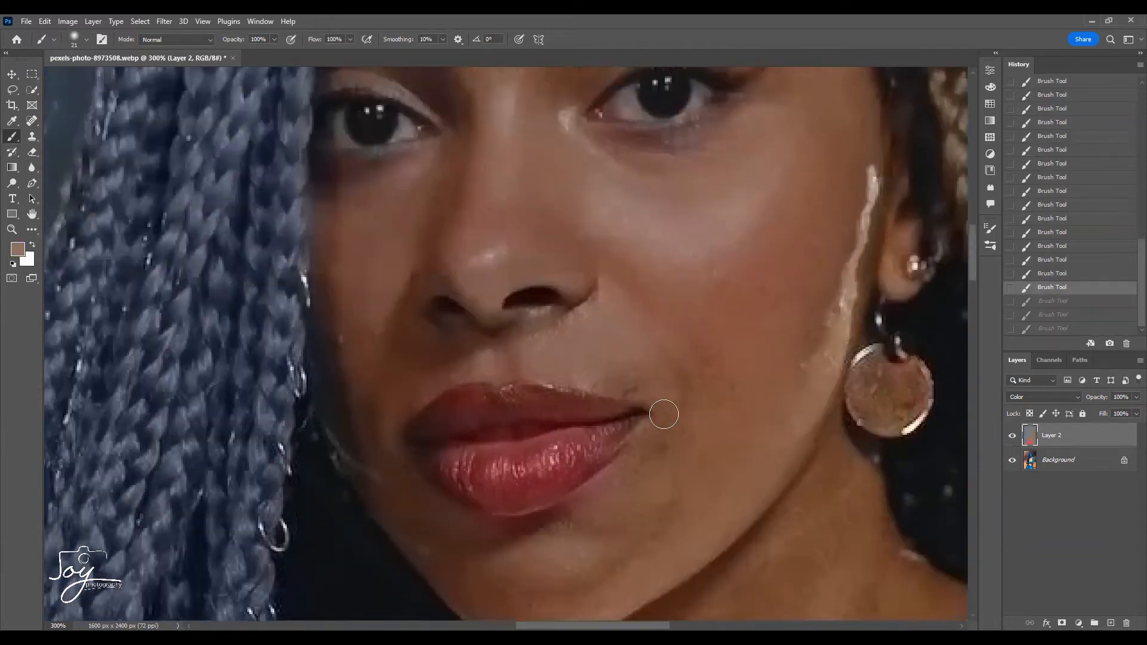
Step: Paint blue-grey over the braids at the crown and beside the earring with a 47 px brush, undoing the stray stroke
scroll(663, 410, up, 10)
drag(662, 341, 424, 312)
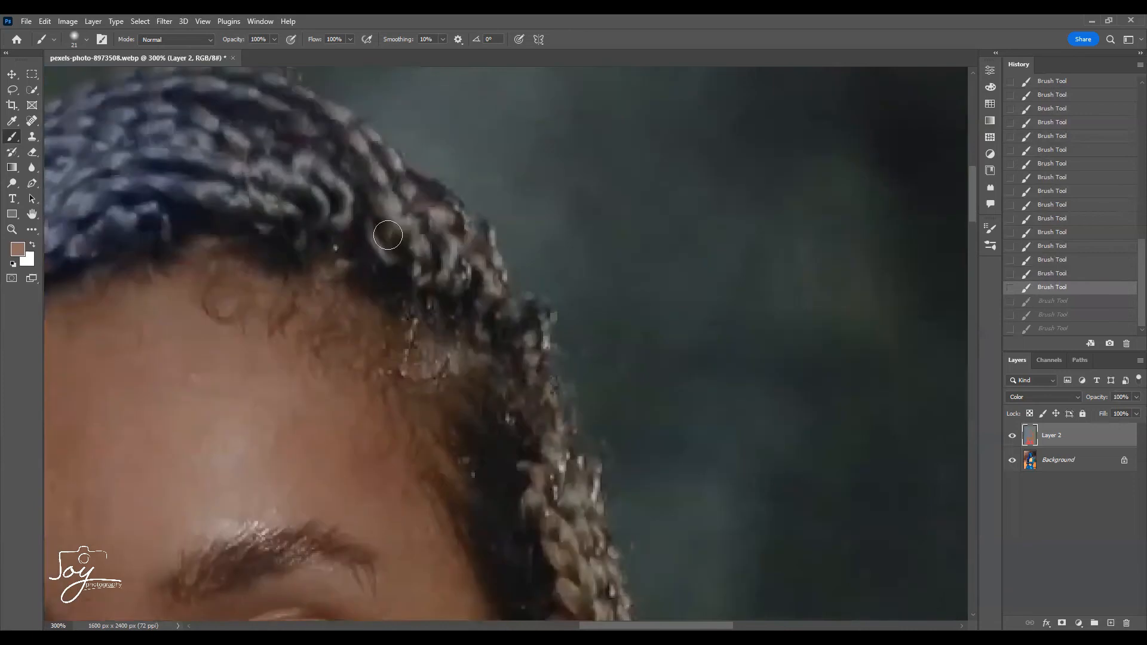
drag(211, 179, 239, 179)
key(ctrl+z)
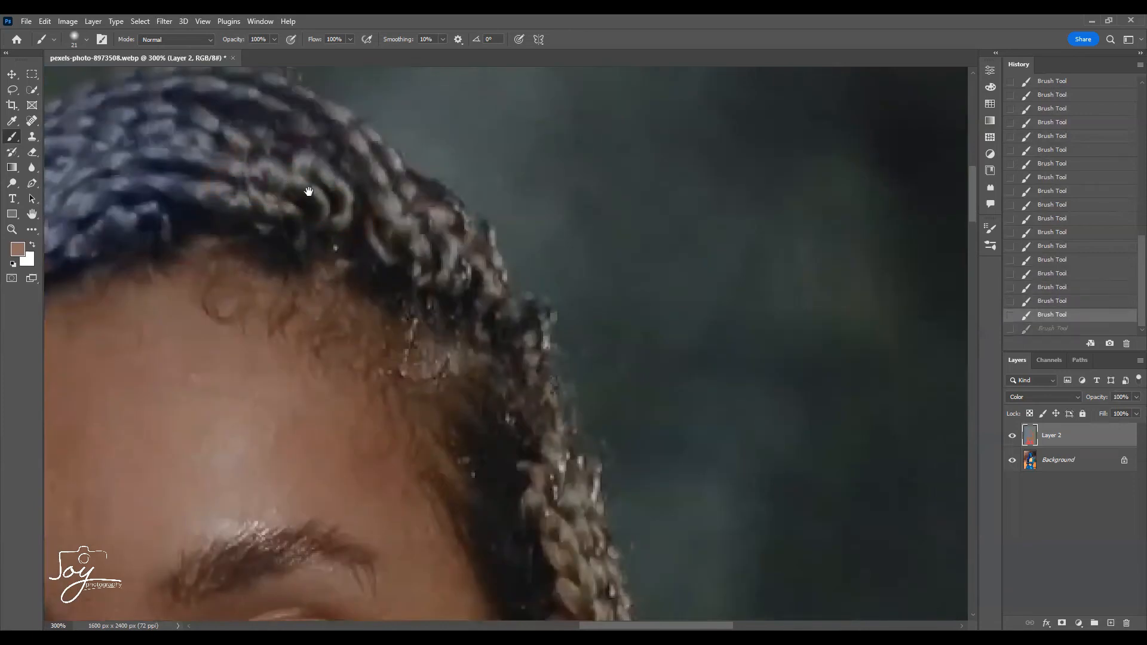
scroll(223, 250, up, 3)
alt+click(226, 258)
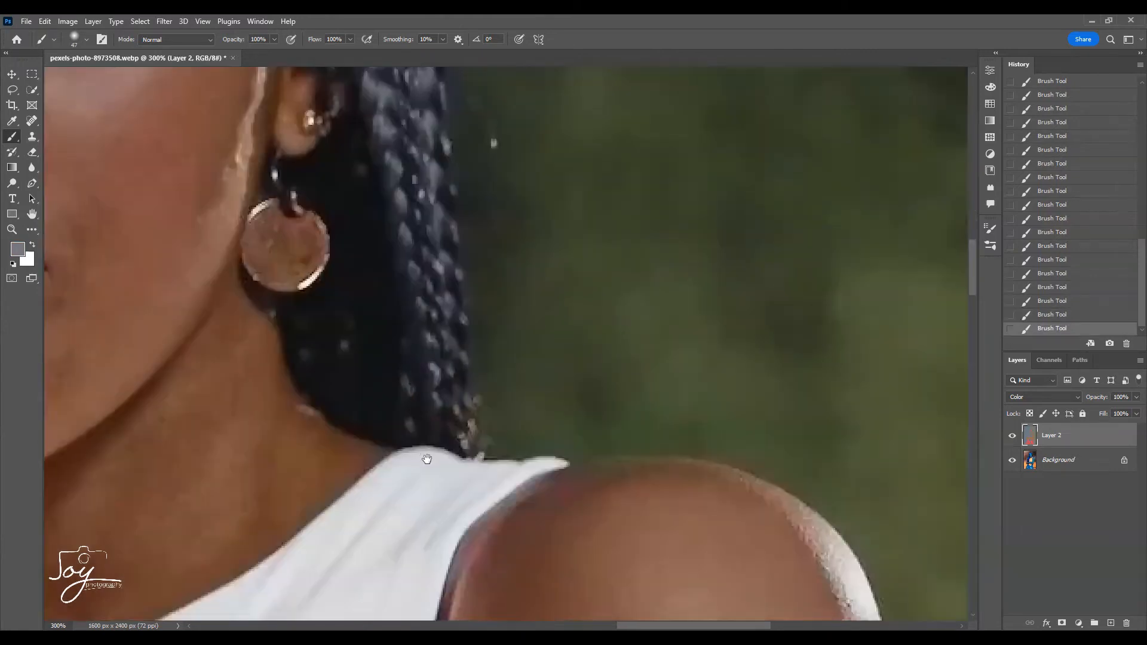
Step: Sample the arm's skin tone and paint it over the discoloured skin on the shoulder and neck
scroll(425, 418, down, 5)
alt+click(566, 354)
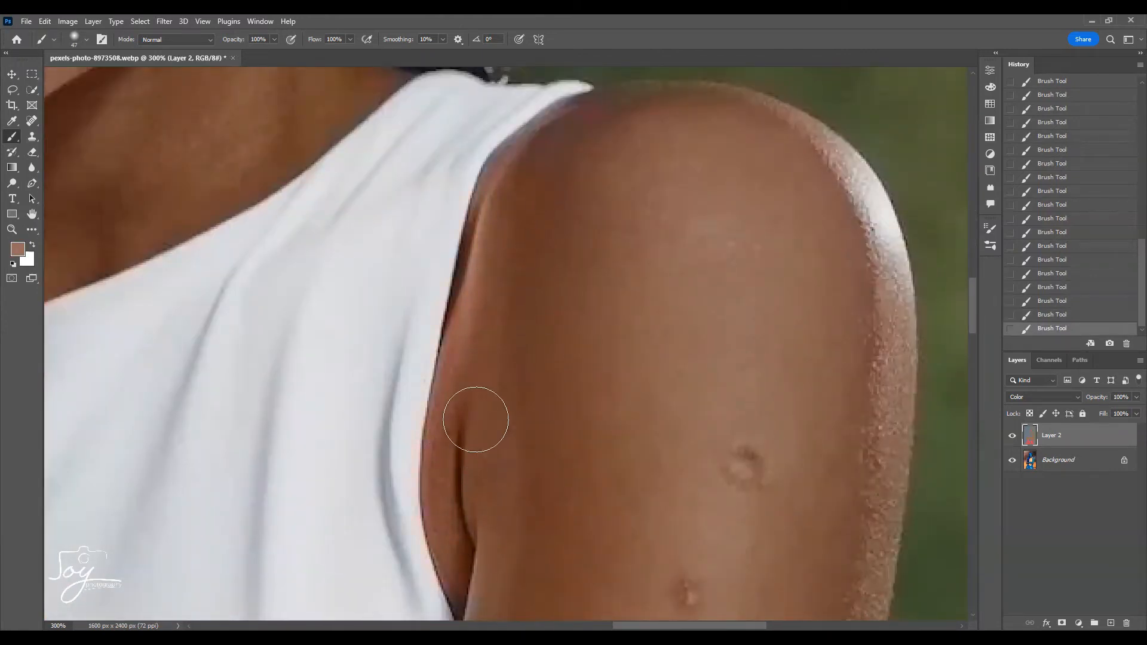
scroll(584, 354, up, 3)
drag(683, 459, 909, 560)
mouse_move(460, 365)
mouse_down()
mouse_move(543, 469)
mouse_move(664, 380)
mouse_up()
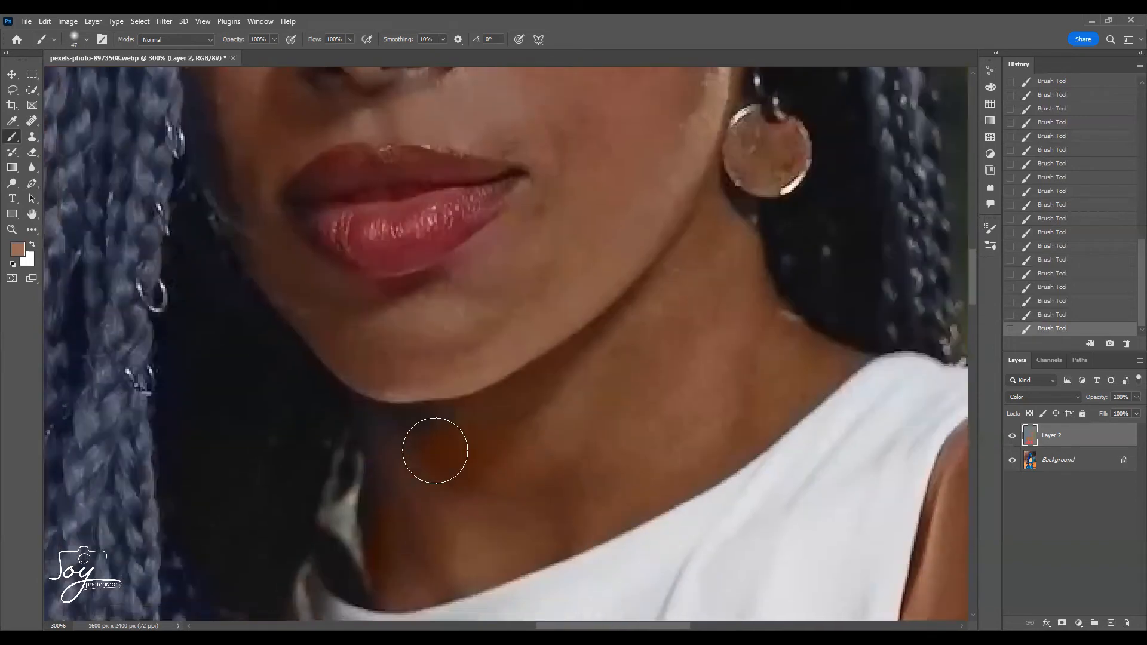
Step: Try the skin tone on the dark shadow just below the chin and undo the stroke
right_click(469, 465)
click(443, 446)
key(ctrl+z)
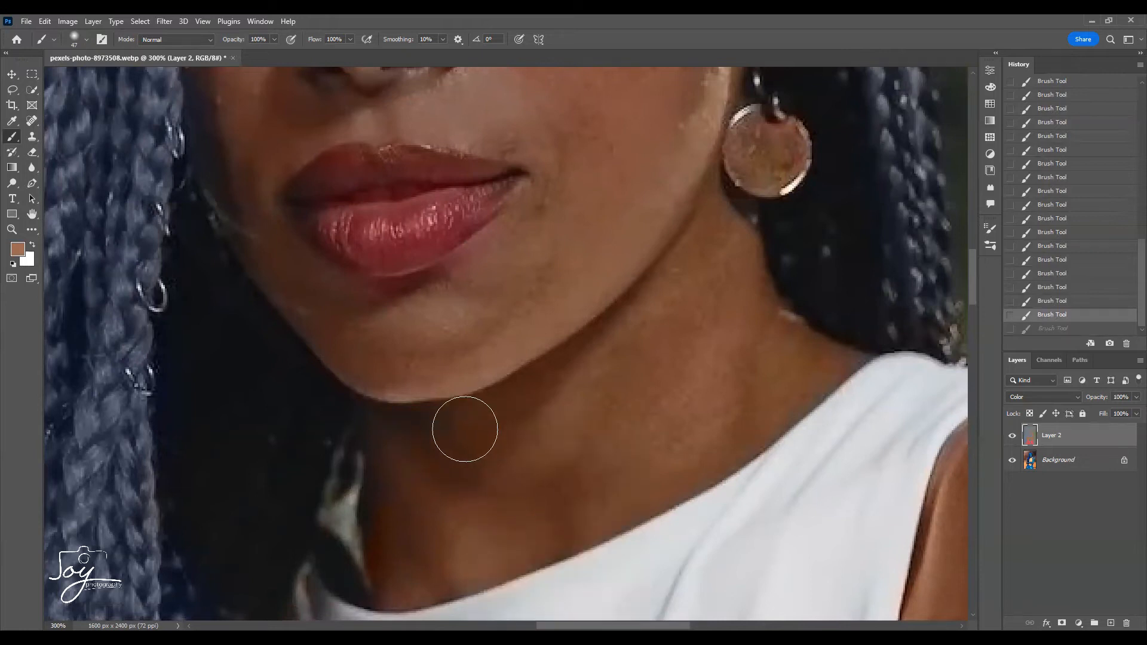
Step: Sample skin tones from the neck and jaw and blend them over the grey shadow under the chin
key(z)
drag(655, 430, 504, 380)
drag(394, 402, 654, 468)
alt+click(597, 468)
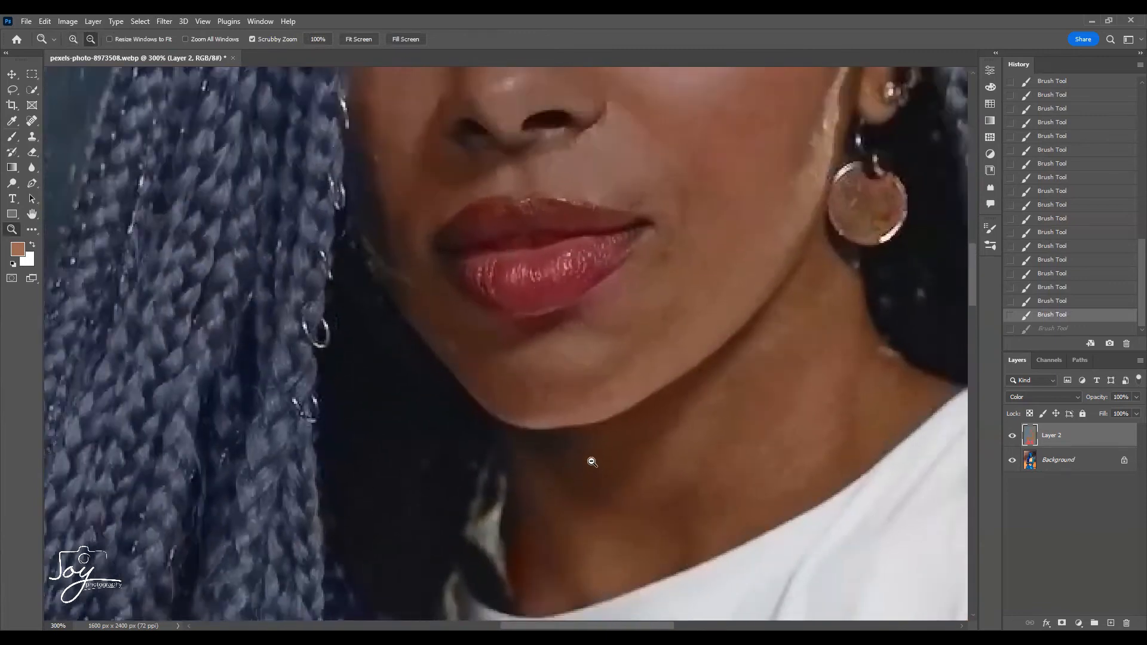
click(10, 137)
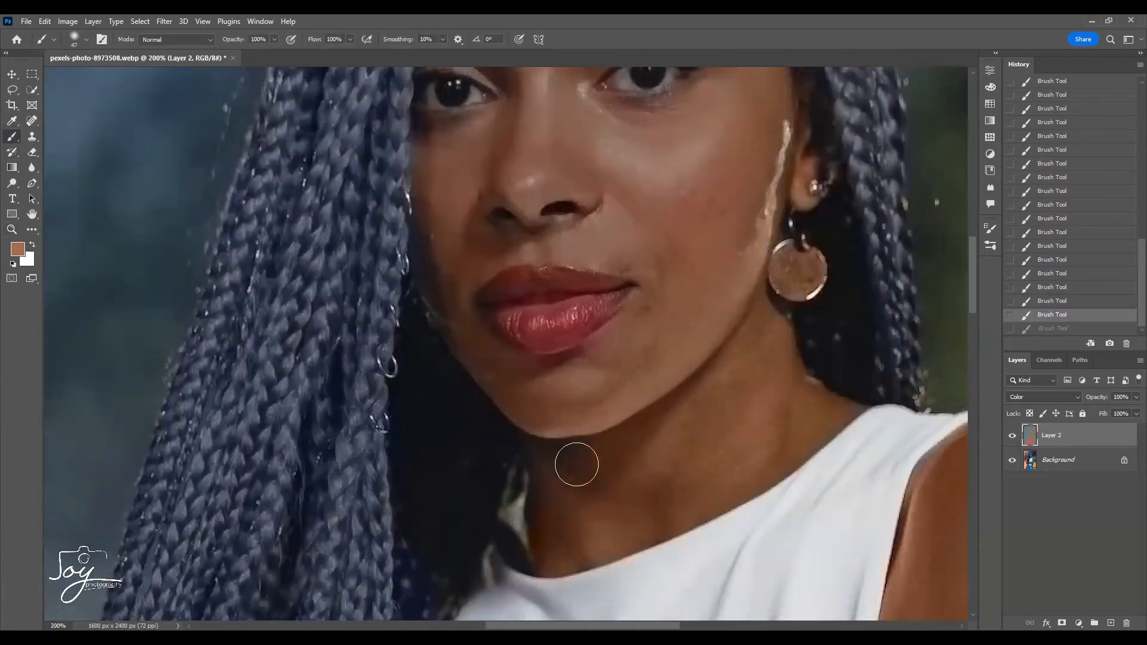
scroll(594, 476, up, 3)
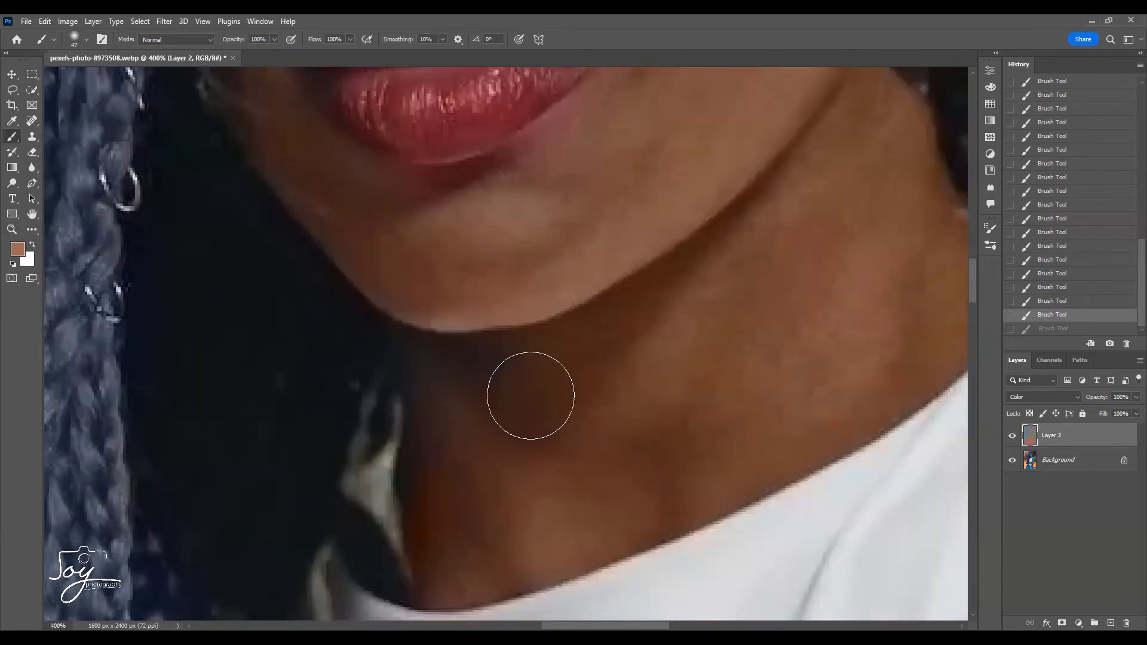
alt+click(527, 386)
click(600, 364)
alt+click(666, 314)
mouse_move(558, 400)
mouse_down()
mouse_move(504, 377)
mouse_move(564, 411)
mouse_move(444, 433)
mouse_move(471, 441)
mouse_move(442, 404)
mouse_move(531, 458)
mouse_up()
scroll(543, 561, up, 5)
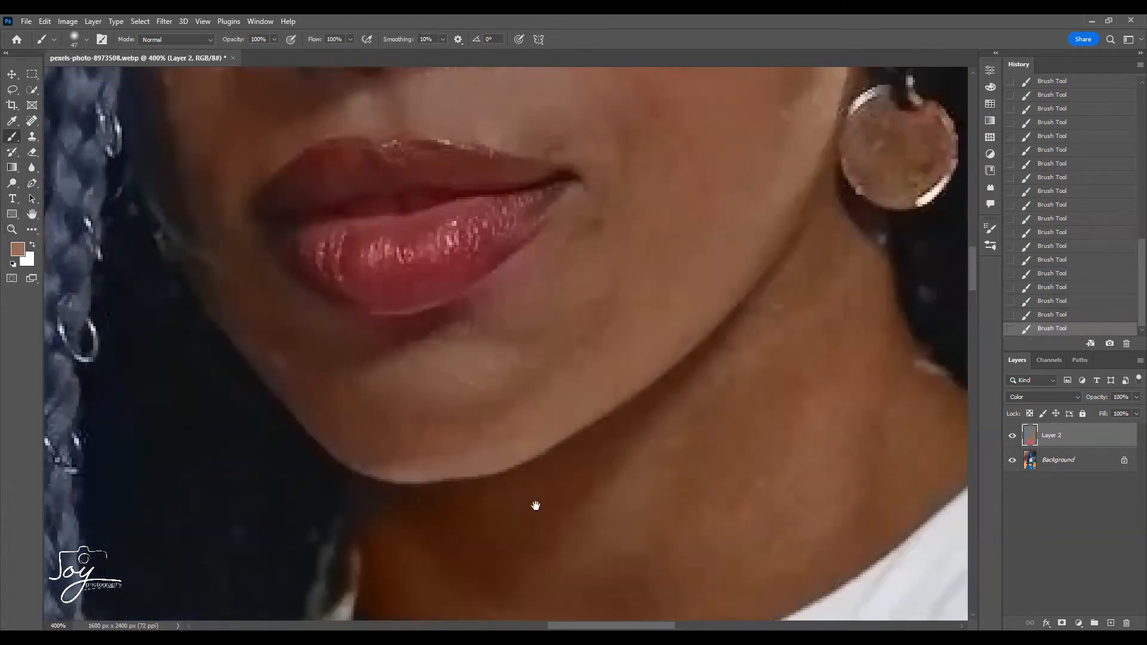
Step: Sample the lower cheek's skin tone, paint it over the chin and around the lips, and undo the last two strokes
alt+click(642, 303)
mouse_move(642, 303)
mouse_down()
mouse_move(515, 409)
mouse_move(573, 339)
mouse_move(444, 422)
mouse_up()
drag(381, 402, 526, 485)
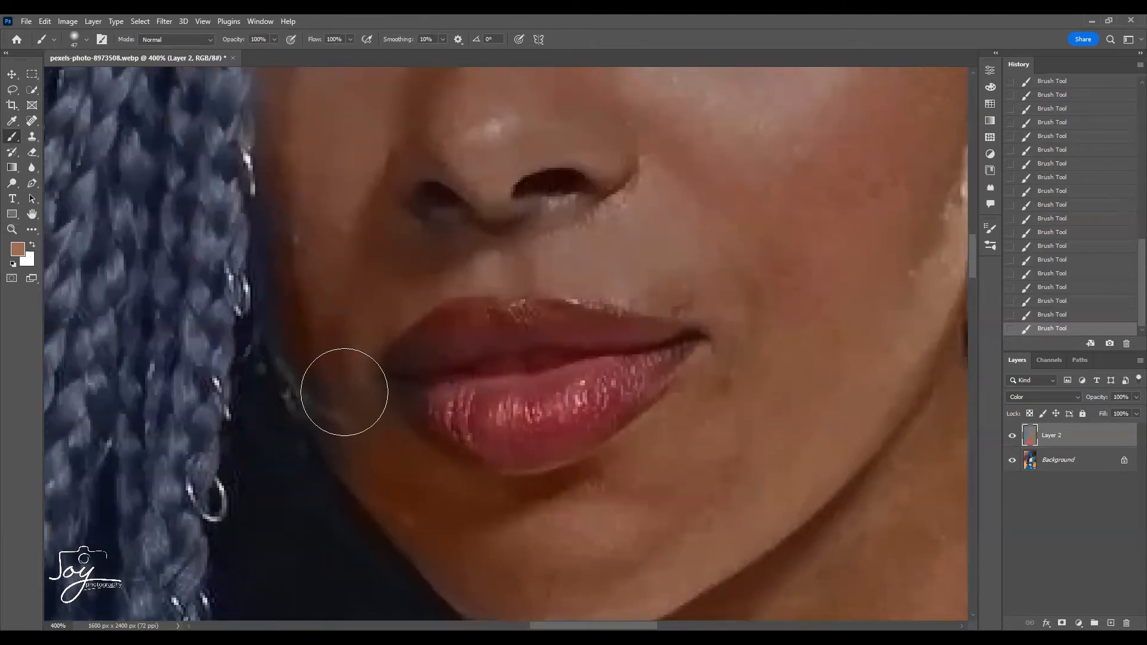
key(ctrl+z)
key(ctrl+z)
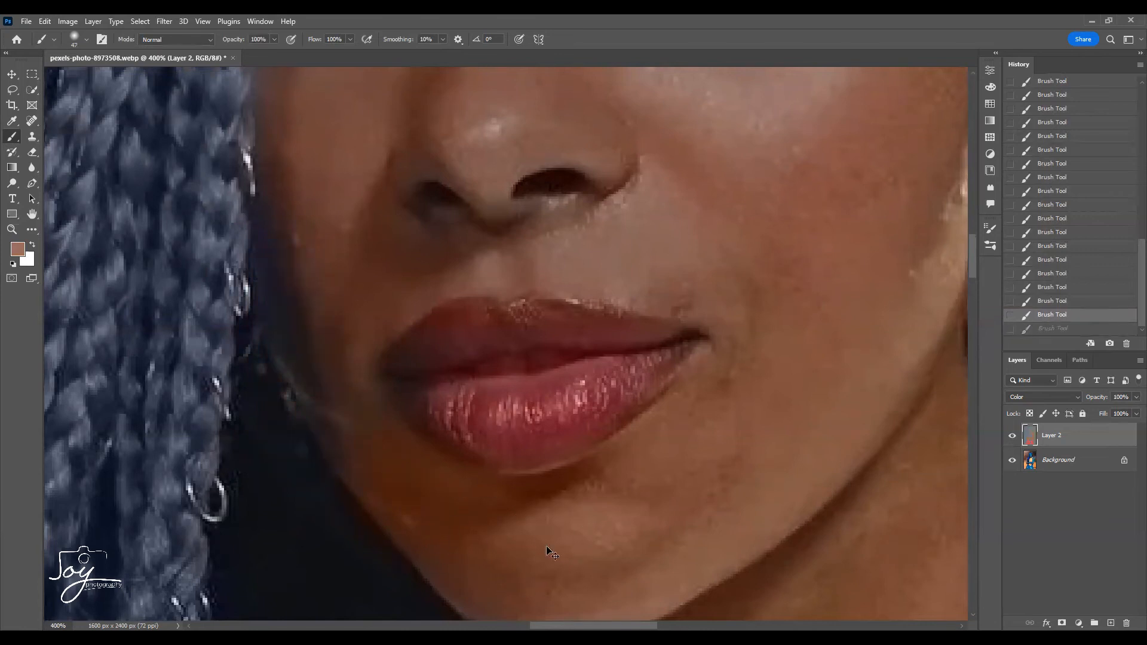
scroll(404, 286, up, 3)
scroll(676, 498, down, 4)
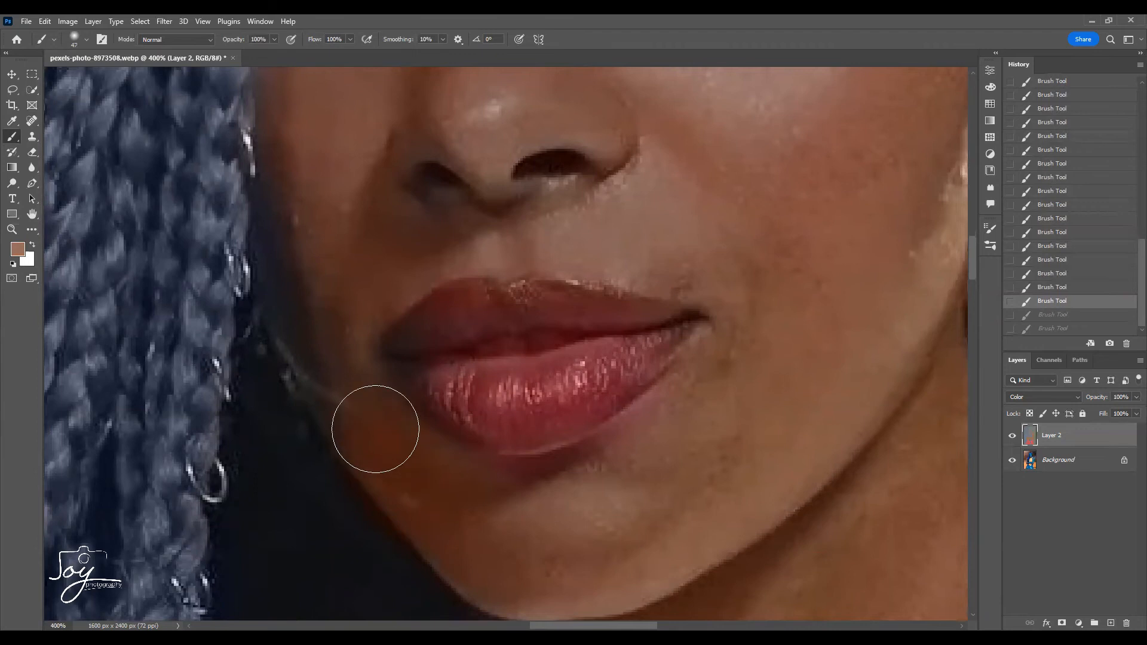
Step: Paint the skin tone over the shadowed cheek beside the long braids and over the nose
mouse_move(308, 279)
mouse_down()
mouse_move(303, 217)
mouse_move(356, 235)
mouse_move(326, 174)
mouse_up()
mouse_move(325, 78)
mouse_down()
mouse_move(348, 416)
mouse_move(353, 386)
mouse_up()
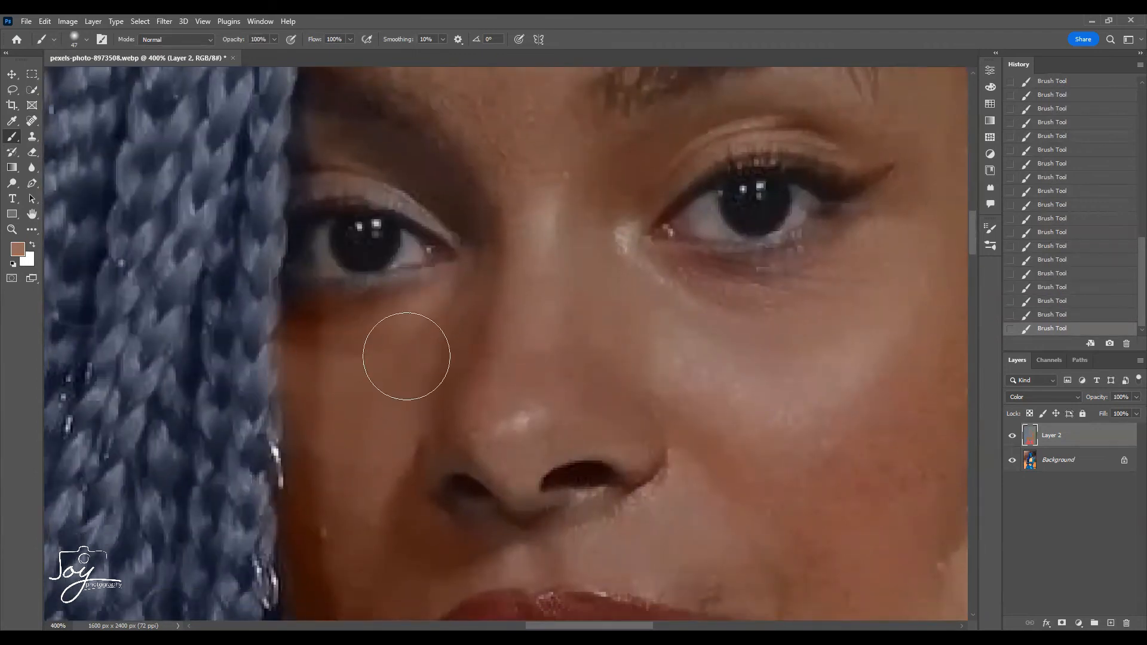
drag(576, 328, 835, 411)
drag(517, 426, 509, 313)
Step: Even out the greyish skin around both eyes and in the eye sockets with the skin tone
drag(445, 377, 417, 374)
drag(782, 314, 612, 396)
drag(412, 238, 482, 358)
mouse_move(331, 266)
mouse_down()
mouse_move(337, 285)
mouse_move(448, 276)
mouse_move(640, 202)
mouse_up()
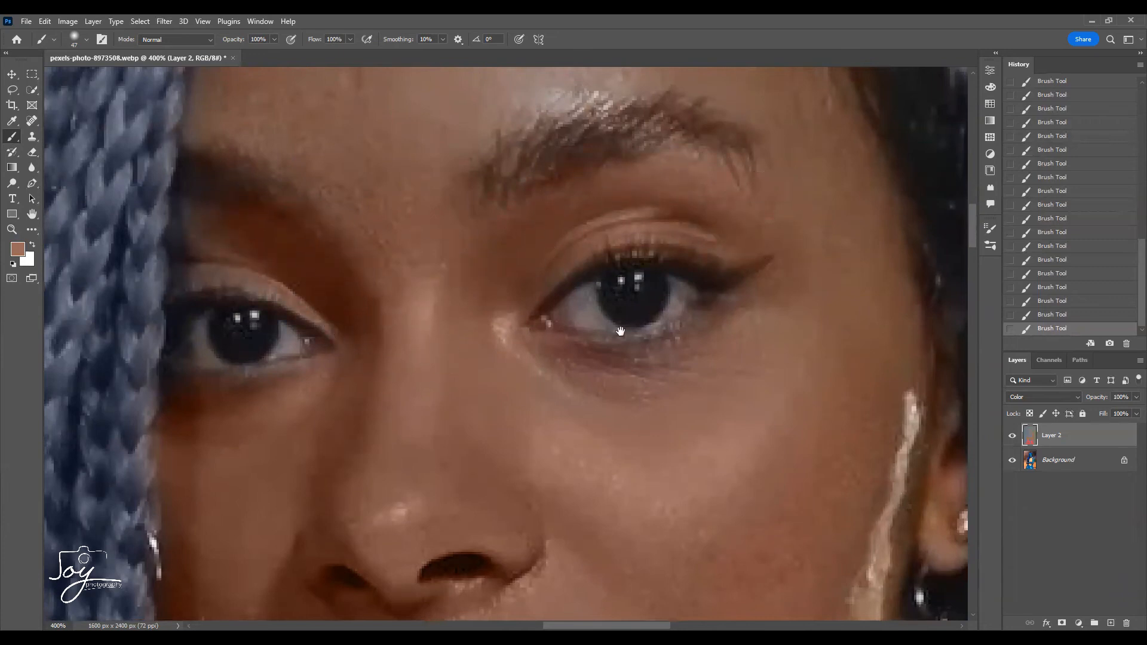
Step: Paint the skin tone over the greyish forehead from the eyebrows up to the hairline
drag(621, 332, 745, 580)
mouse_move(643, 274)
mouse_down()
mouse_move(610, 353)
mouse_move(460, 356)
mouse_up()
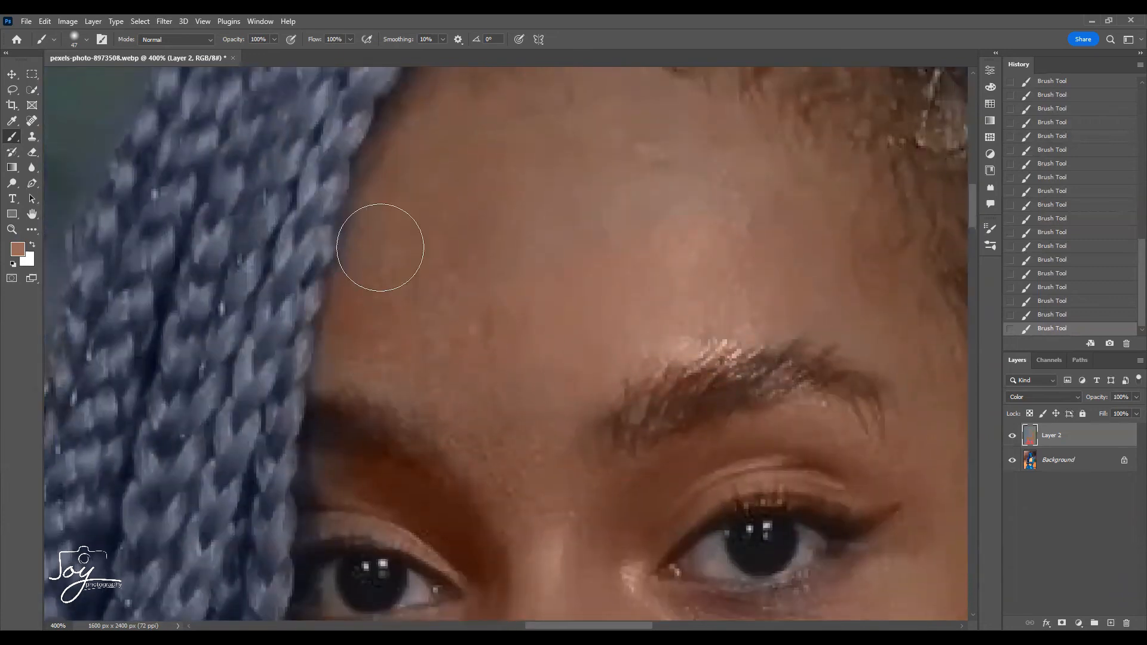
drag(451, 113, 414, 251)
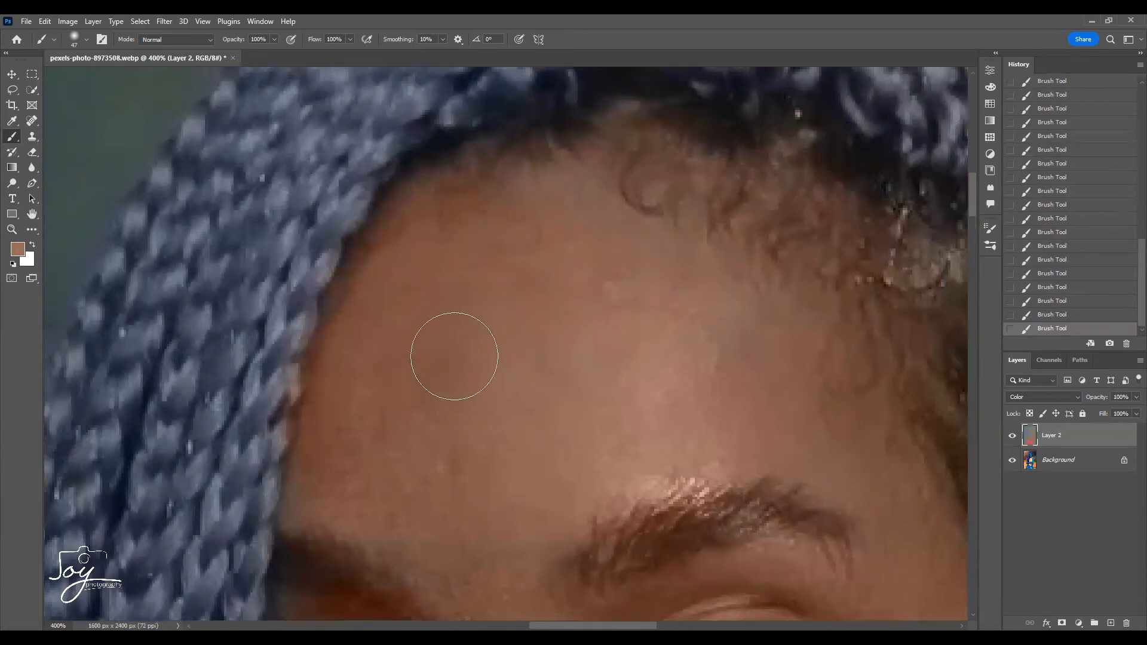
drag(694, 374, 569, 345)
drag(706, 454, 628, 293)
Step: Paint the skin tone over the cheek on the earring side, from under the eye down to the jaw and mouth corner
drag(675, 516, 671, 335)
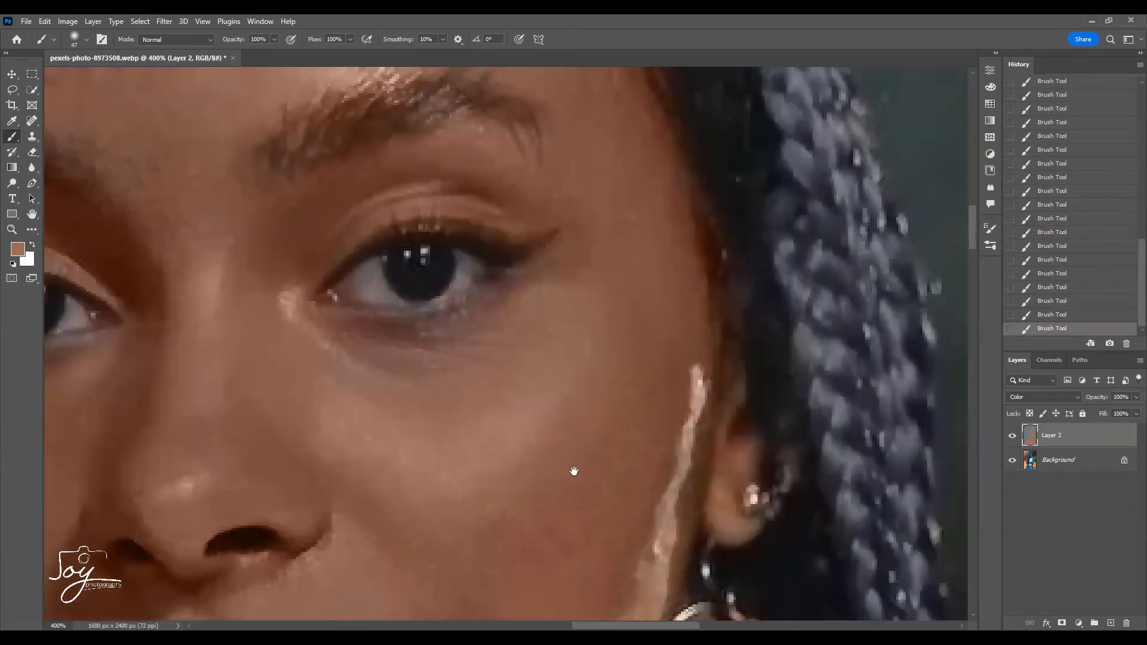
drag(574, 469, 576, 332)
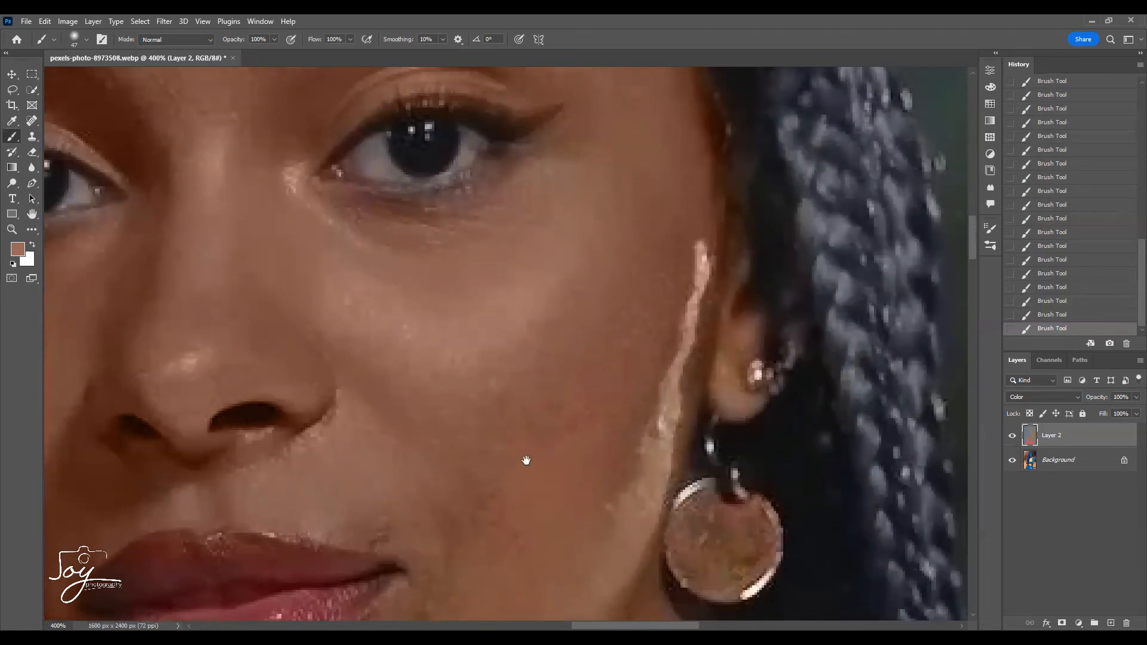
drag(525, 461, 525, 304)
drag(544, 409, 637, 264)
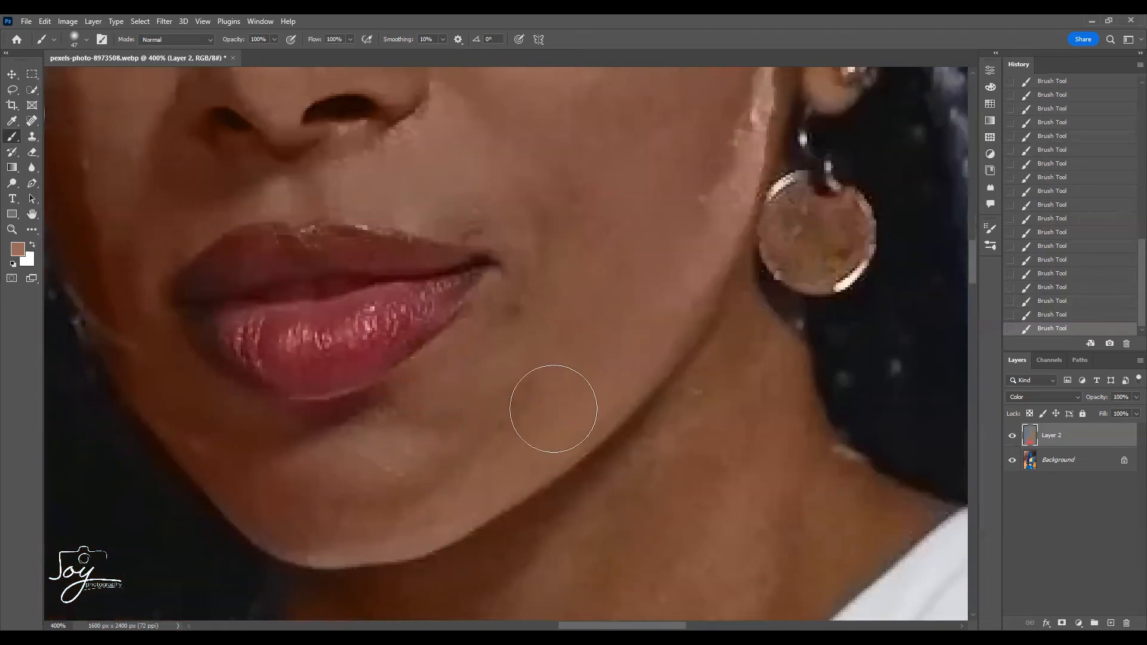
drag(553, 404, 563, 546)
drag(517, 299, 514, 425)
drag(509, 245, 518, 327)
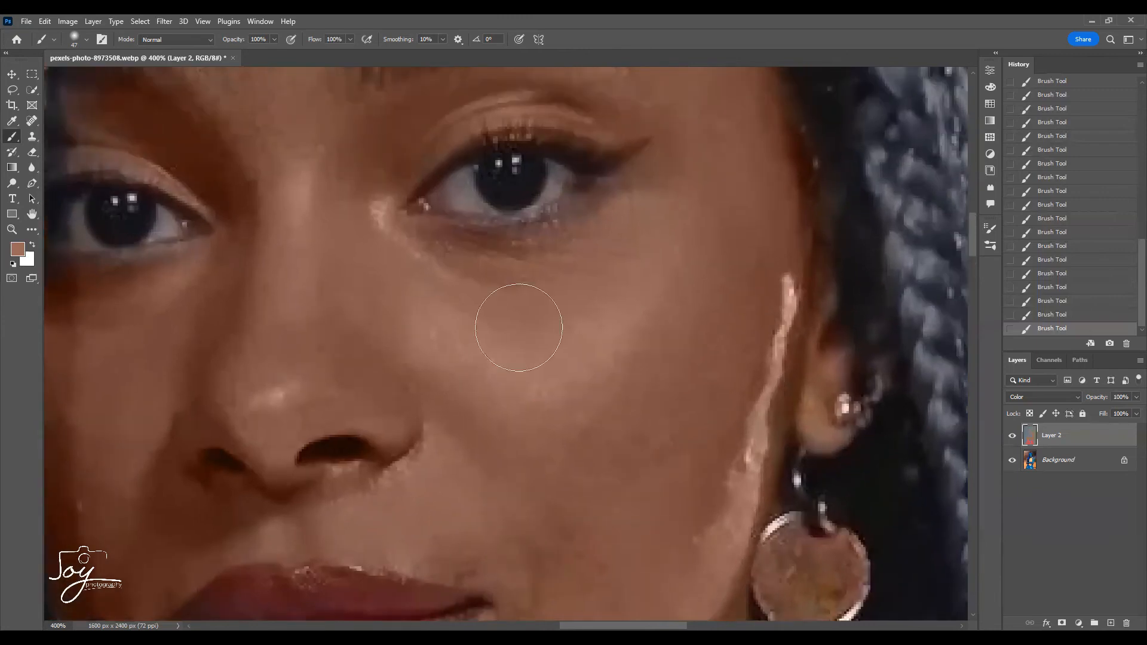
mouse_move(729, 364)
mouse_down()
mouse_move(712, 340)
mouse_move(706, 283)
mouse_up()
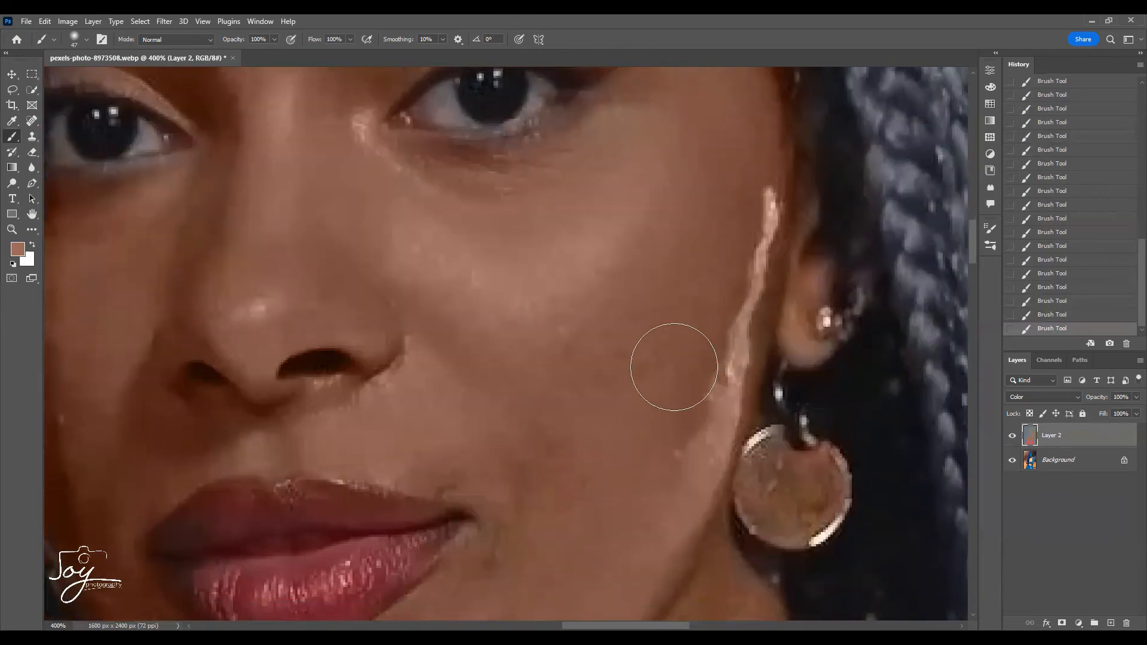
Step: Add a new layer above the colour layer and apply the merged RGB image to it with Multiply blending at 100% opacity
key(ctrl+0)
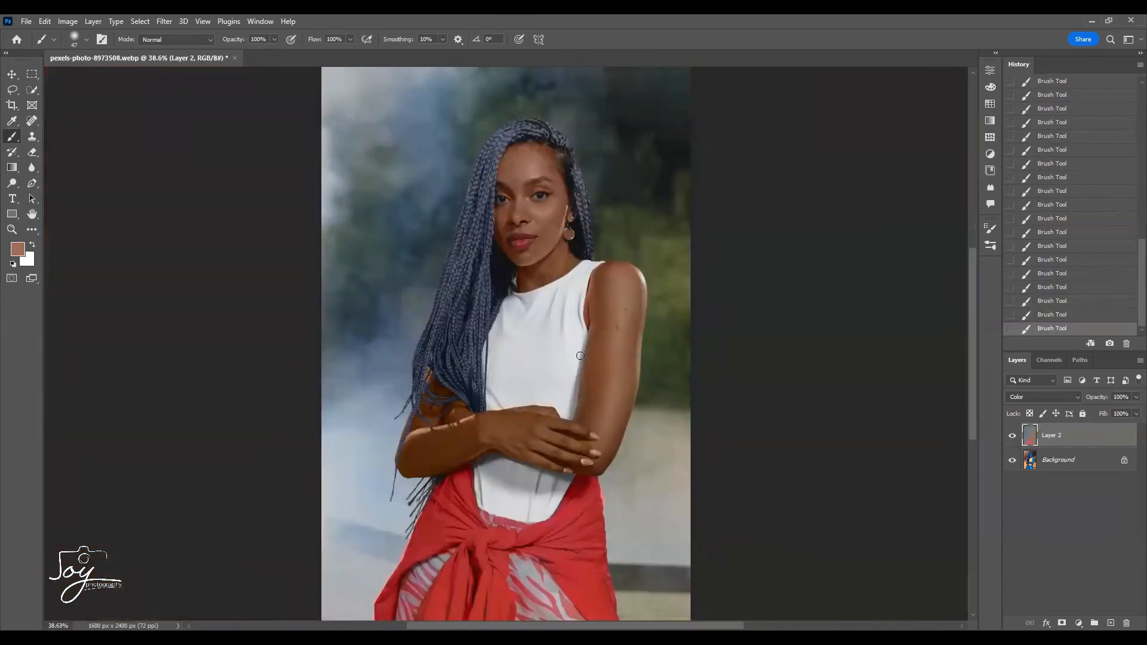
click(1073, 473)
key(ctrl+shift+alt+n)
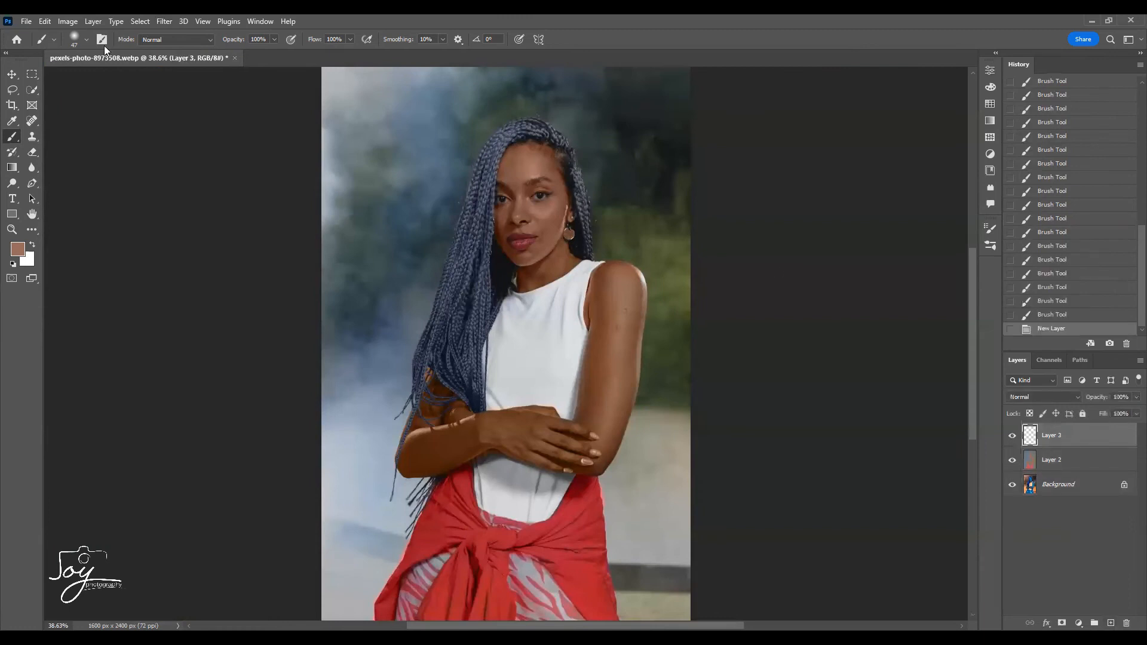
click(70, 24)
click(90, 196)
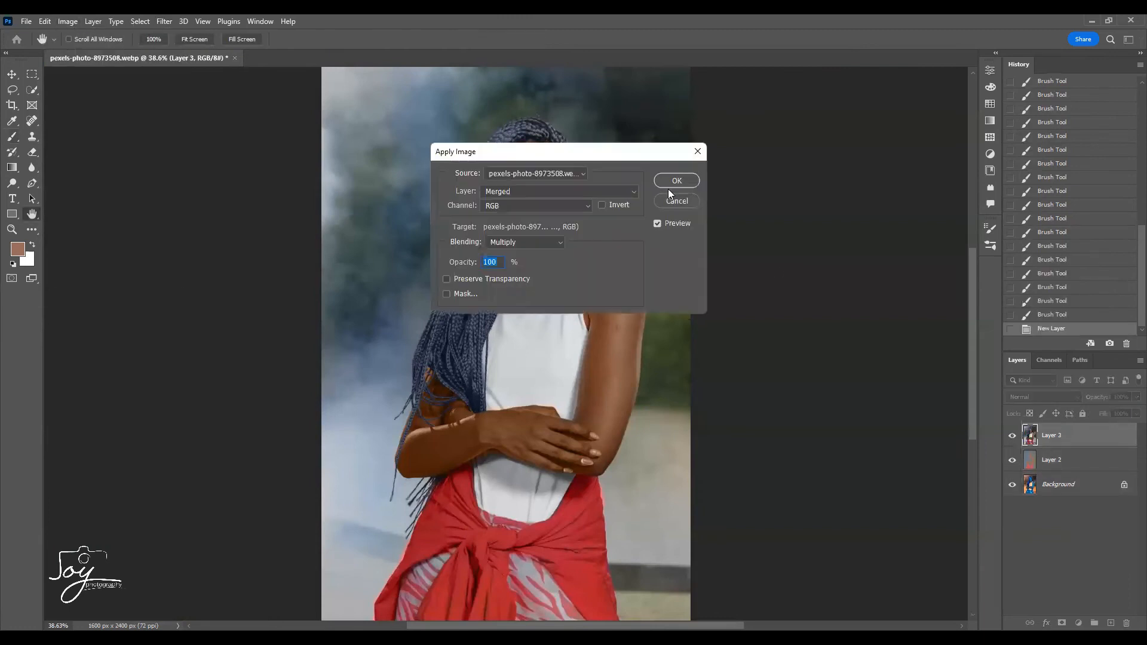
click(677, 179)
Step: Open the Camera Raw filter on the merged-image layer and set Vibrance to +10, Saturation to +1 and Noise Reduction to about 8
click(164, 23)
key(Escape)
key(ctrl+shift+a)
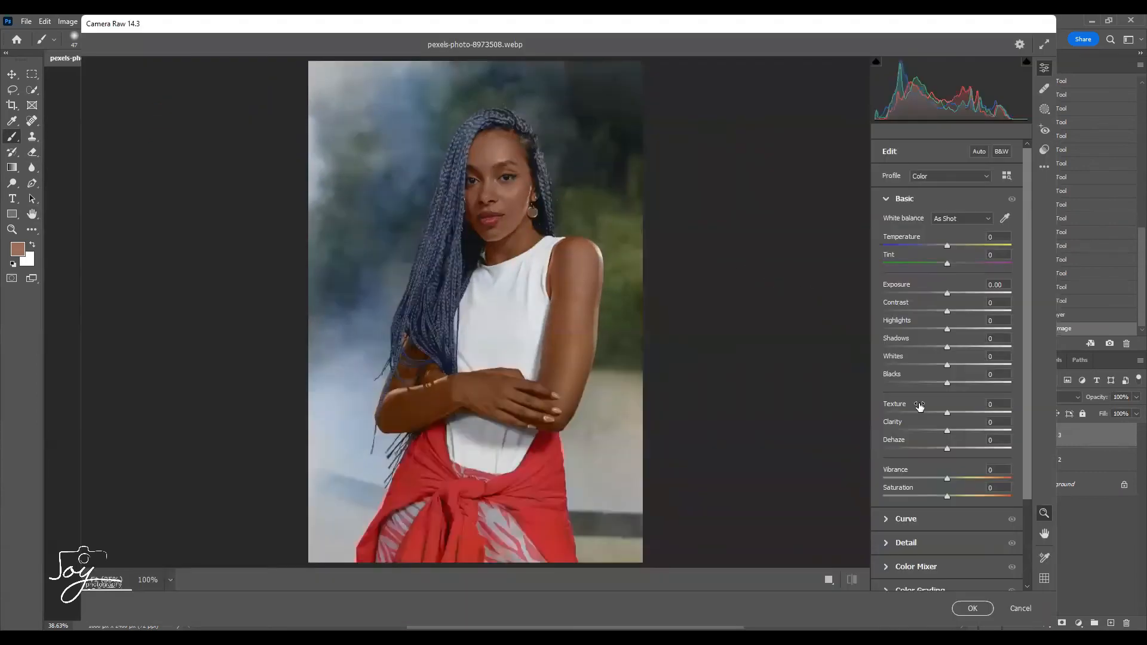
mouse_move(955, 478)
mouse_down()
mouse_move(897, 478)
mouse_move(955, 481)
mouse_move(953, 498)
mouse_up()
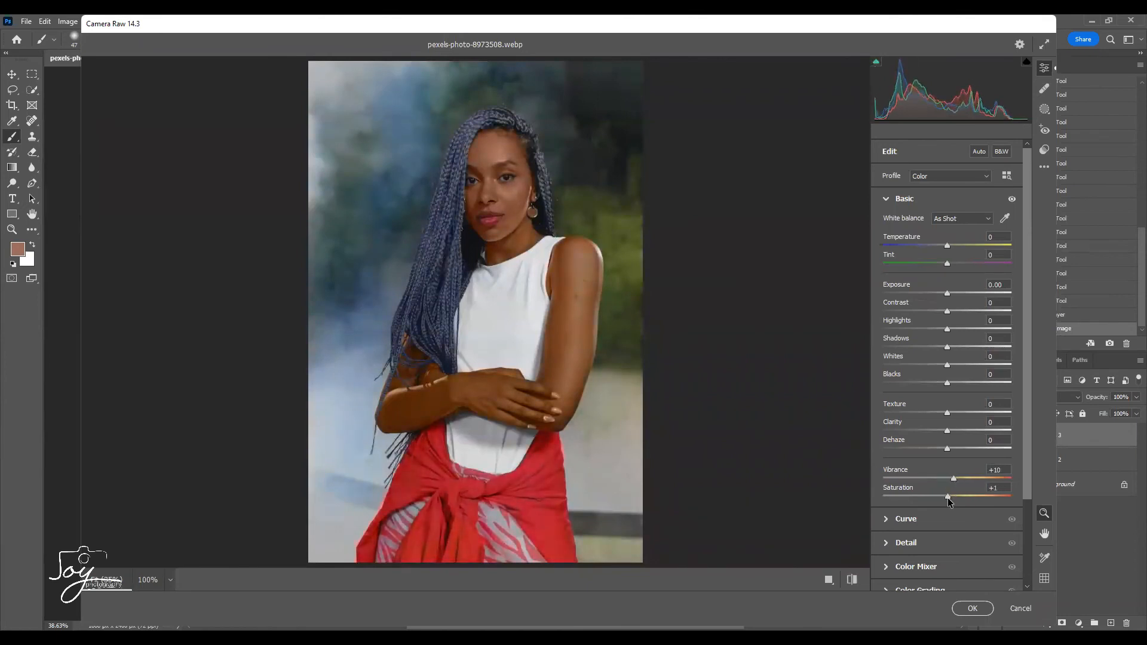
scroll(920, 499, down, 2)
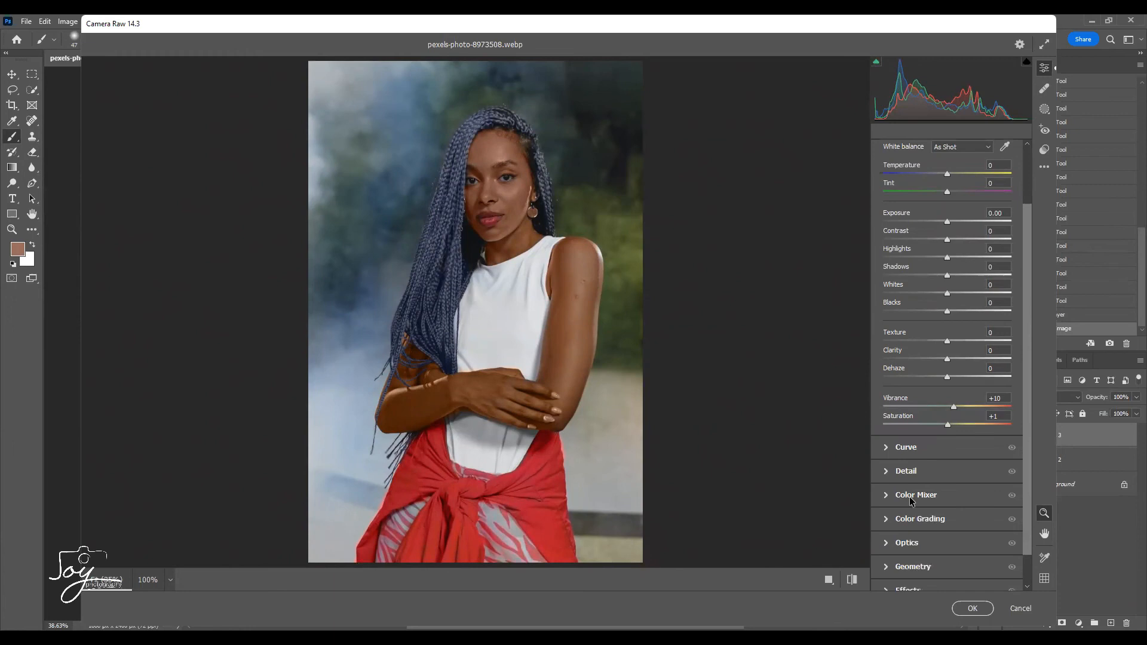
click(906, 475)
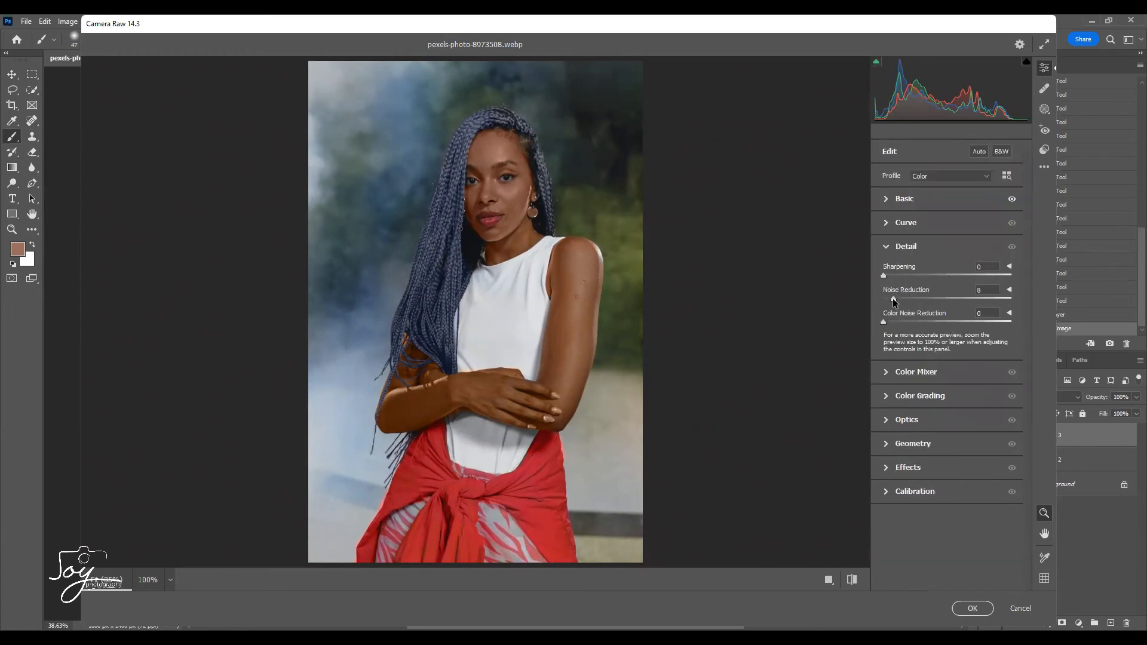
Step: Shift the Color Mixer hues, setting Yellows to +3 and Greens to +100 and fine-tuning Oranges
click(915, 373)
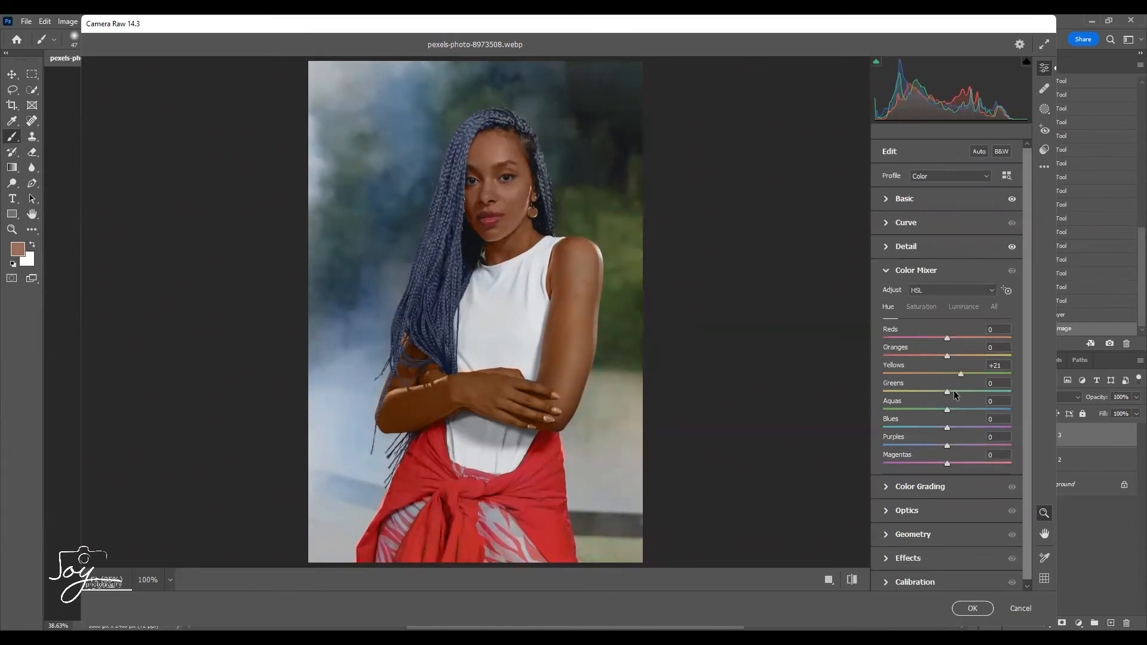
drag(999, 392, 1009, 392)
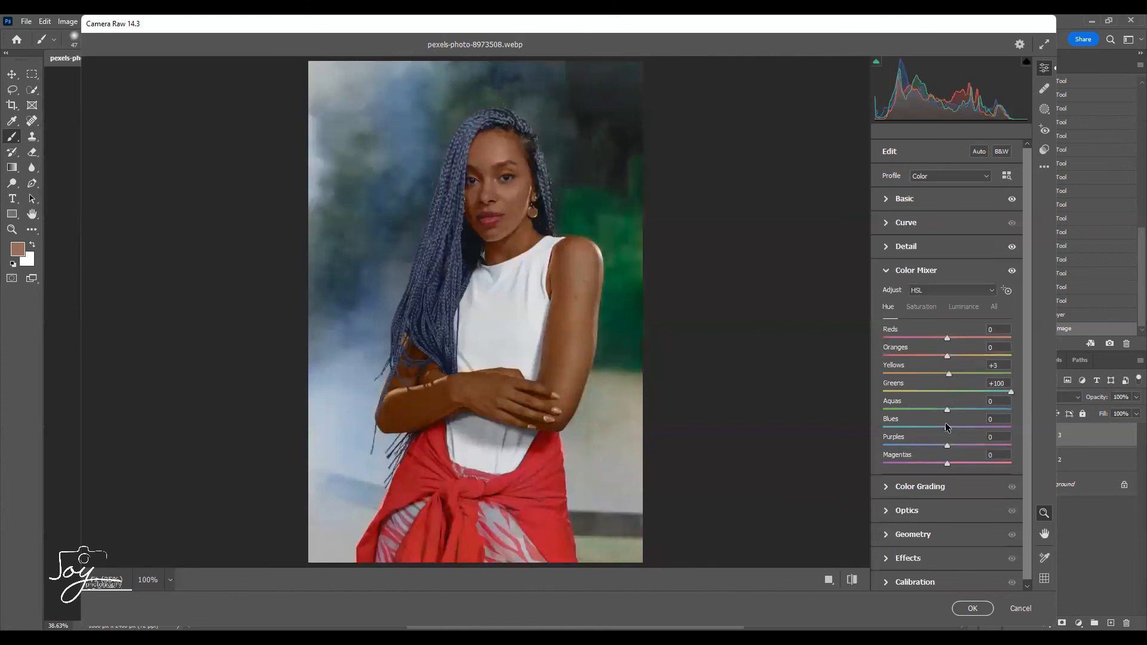
drag(947, 356, 955, 357)
Step: Set the Color Mixer saturation to -6 for Oranges and +73 for Greens, and apply the Camera Raw filter
click(921, 307)
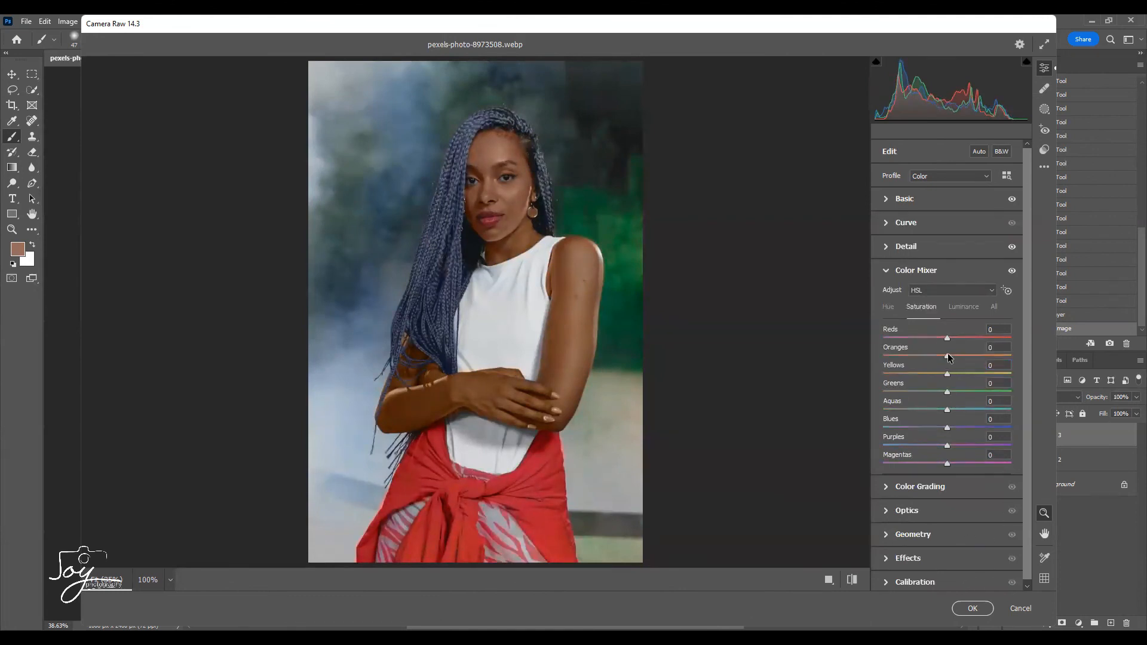
mouse_move(964, 358)
mouse_down()
mouse_move(941, 358)
mouse_move(993, 393)
mouse_up()
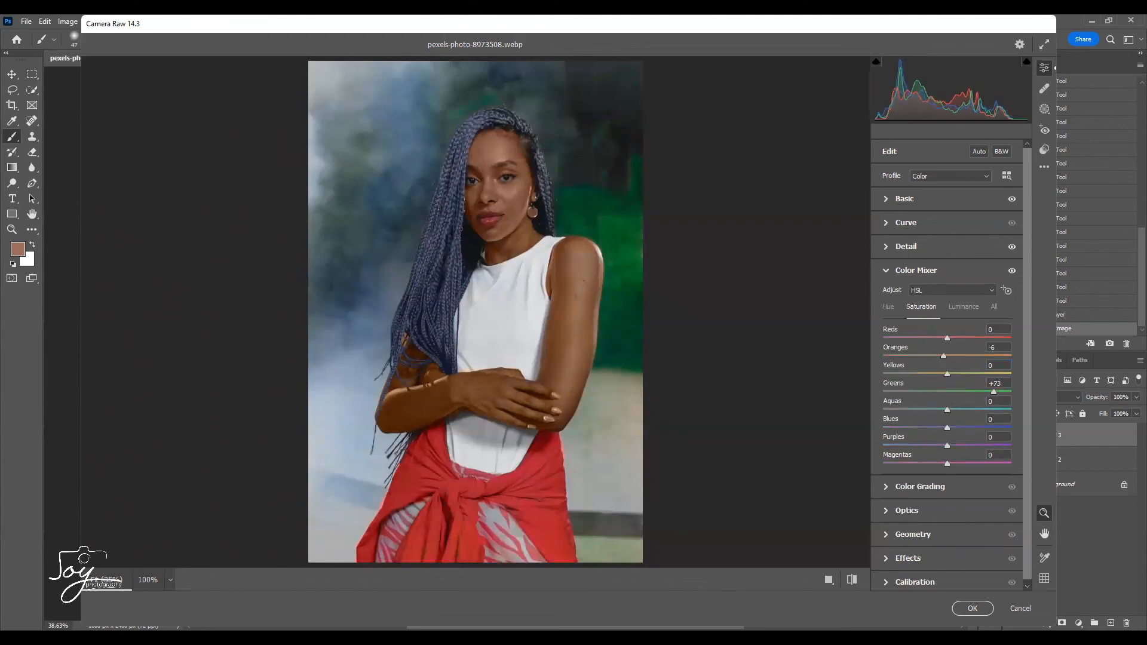
click(971, 609)
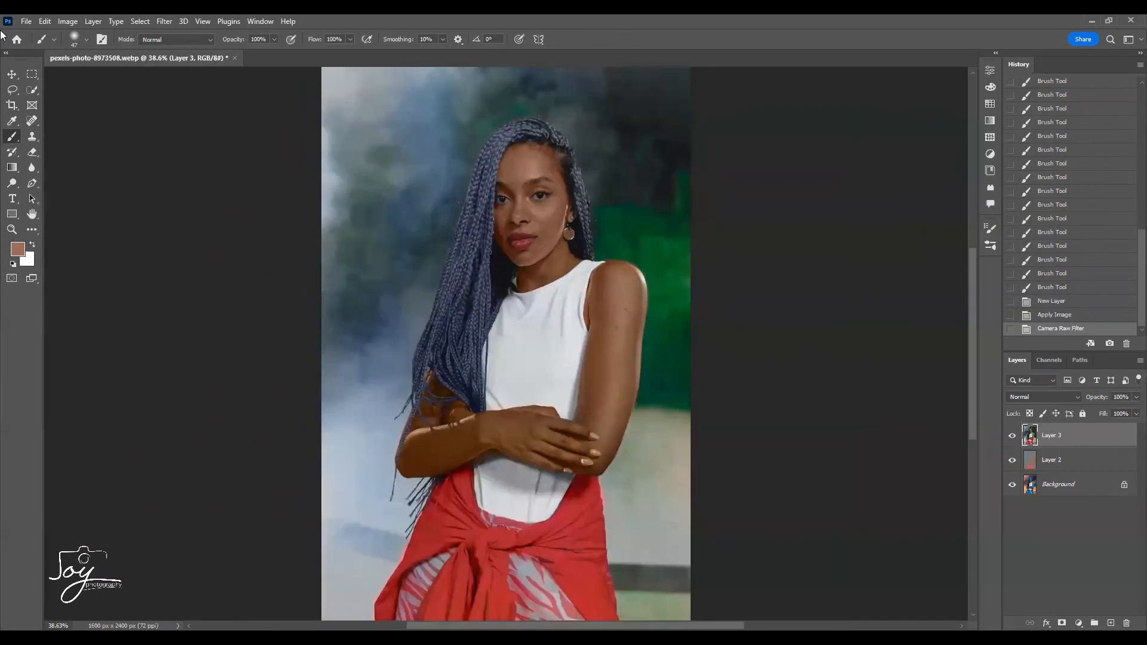
Step: Remove the small blemishes on the bare upper arm with the Spot Healing Brush at 45 px
click(32, 120)
right_click(625, 323)
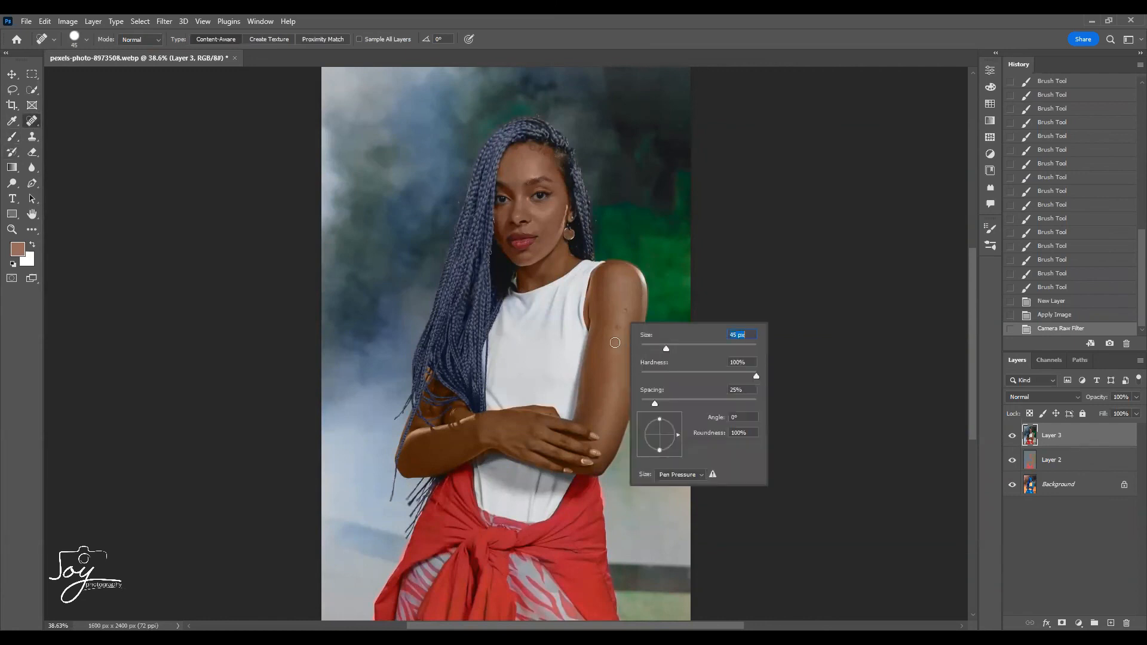
click(624, 330)
click(623, 314)
drag(623, 313, 619, 332)
click(627, 311)
click(609, 373)
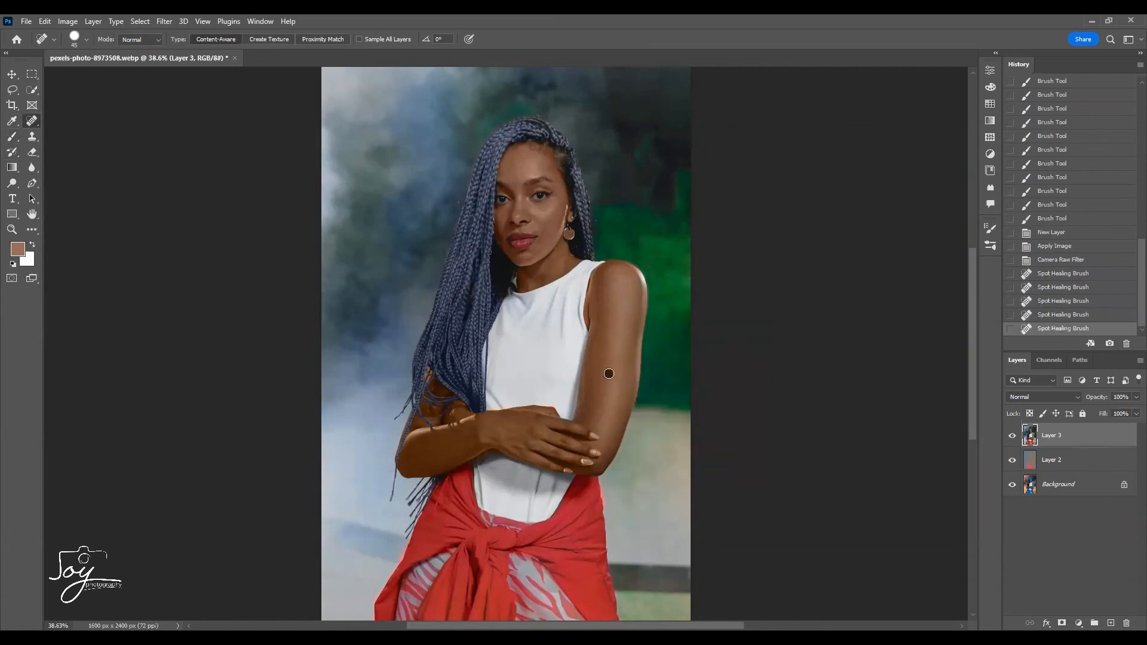
Step: Select Layer 3 and Layer 2 together, leaving out the Background layer
ctrl+click(1066, 436)
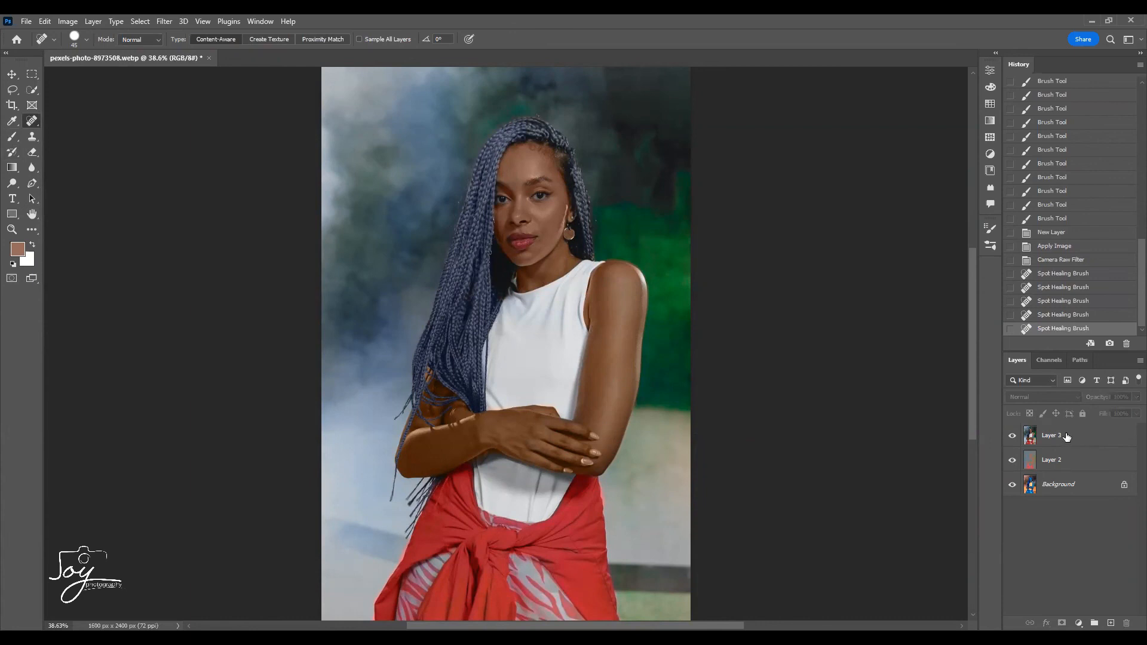
ctrl+click(1066, 436)
ctrl+click(1070, 466)
right_click(1067, 452)
click(926, 489)
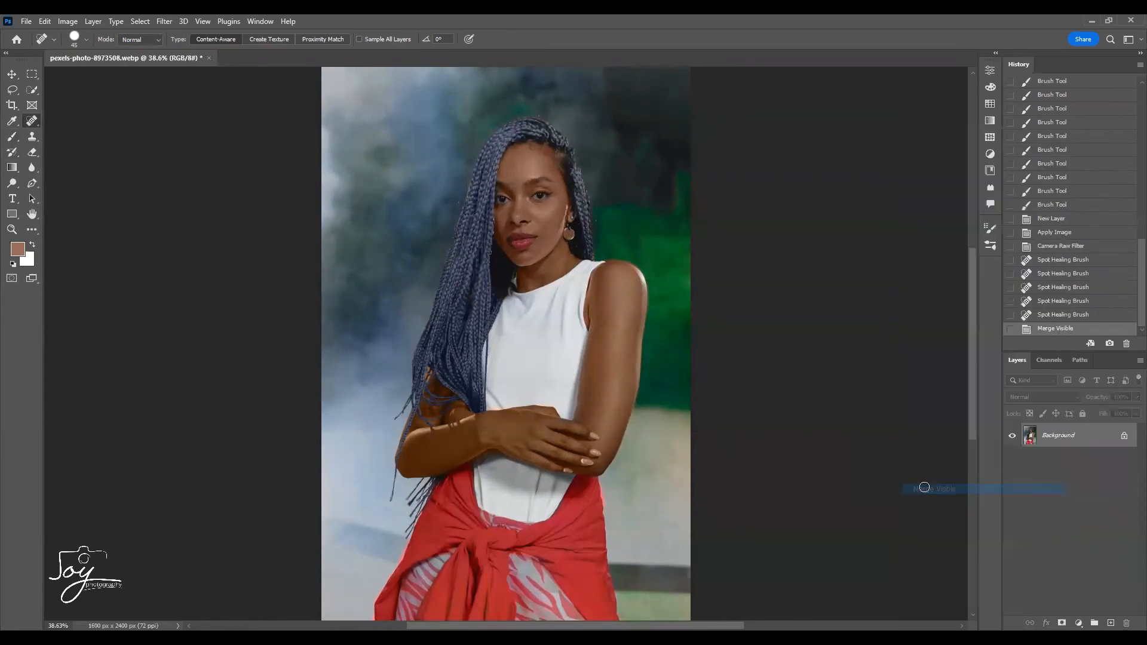
key(ctrl+z)
Step: Merge the two selected layers into one above the Background, and toggle its visibility to compare the portrait before and after
right_click(1066, 449)
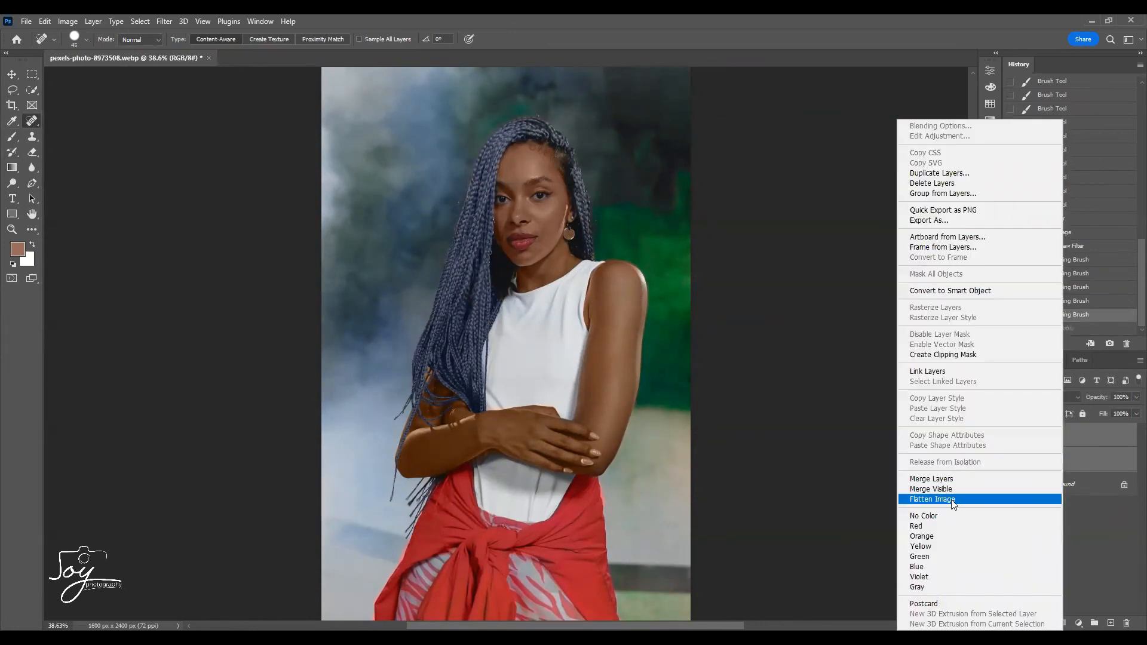
click(932, 475)
click(1012, 437)
click(1012, 436)
click(1011, 437)
click(1011, 437)
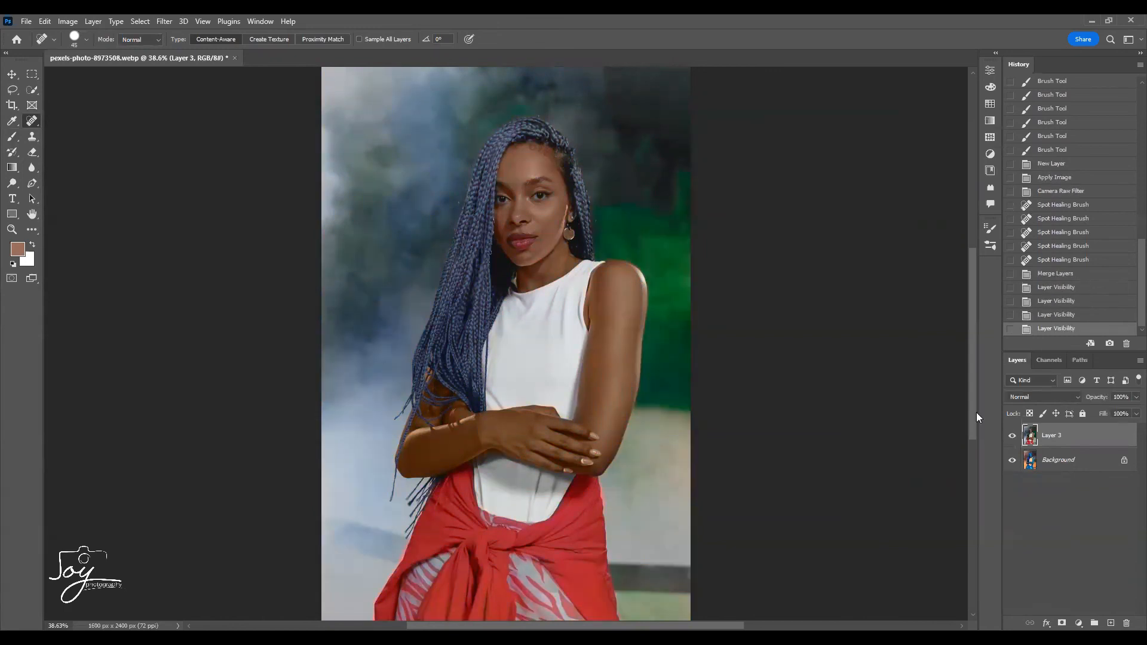